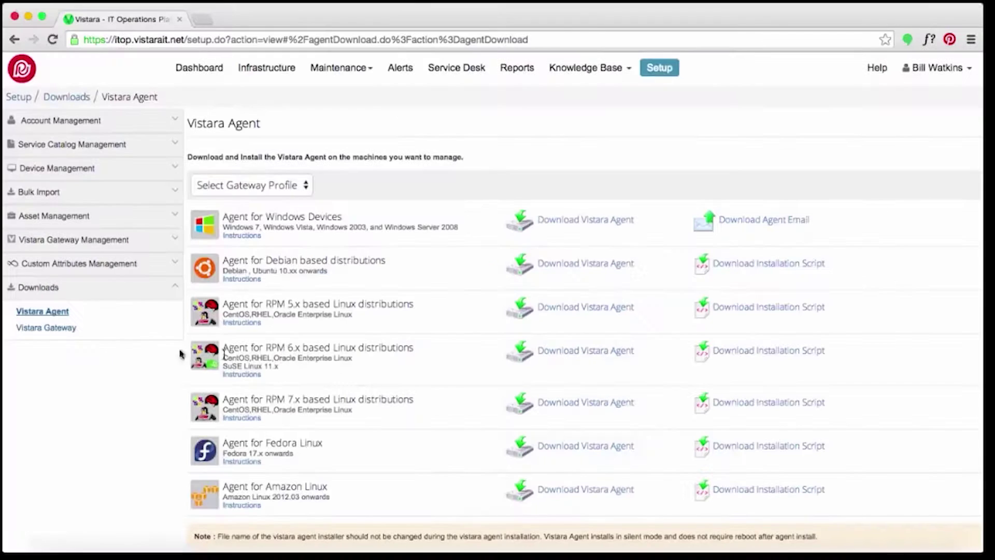
- Add a profile under Discovery and Deployment in Device Management and name it vCenter Discovery Profile
click(62, 329)
click(73, 174)
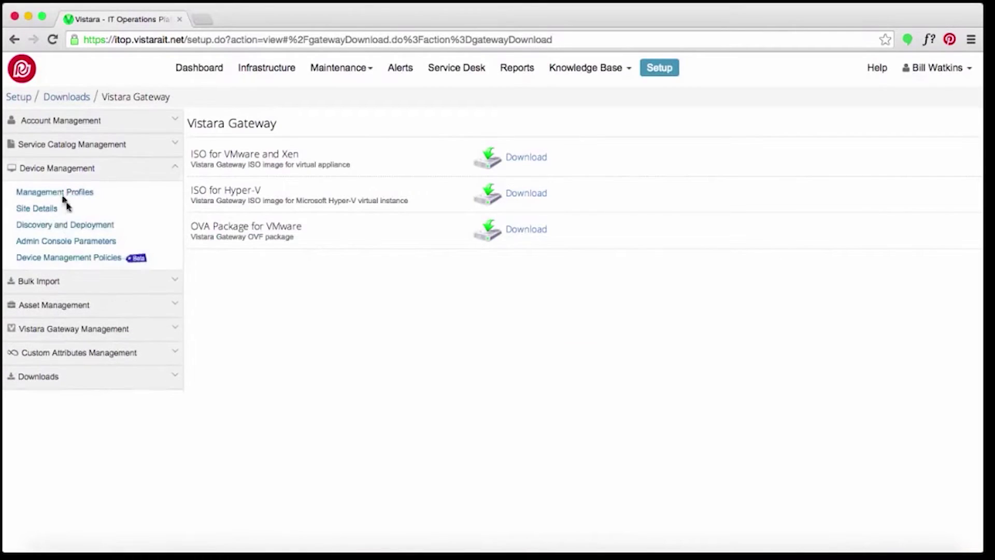
click(66, 225)
click(900, 127)
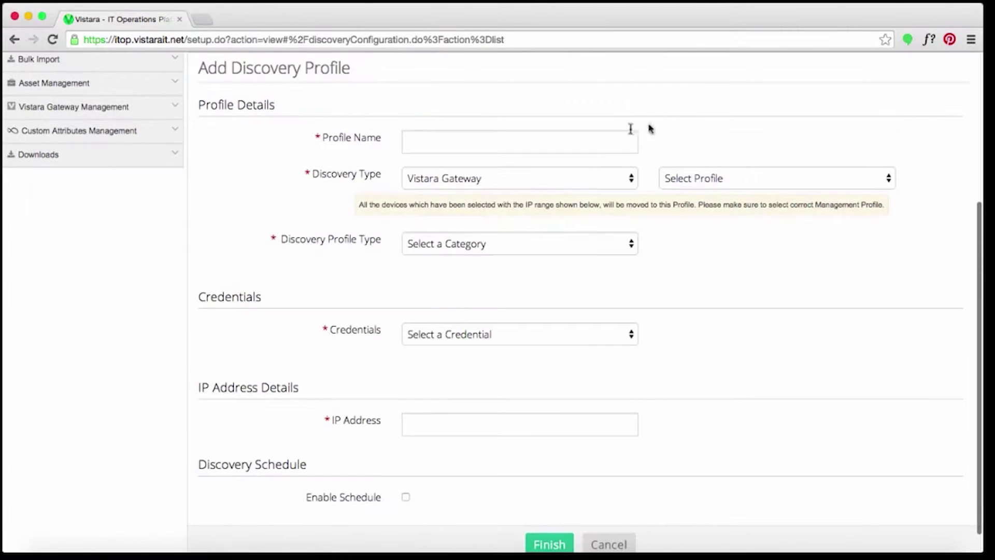
click(618, 136)
text(vCenter Discovery Profile)
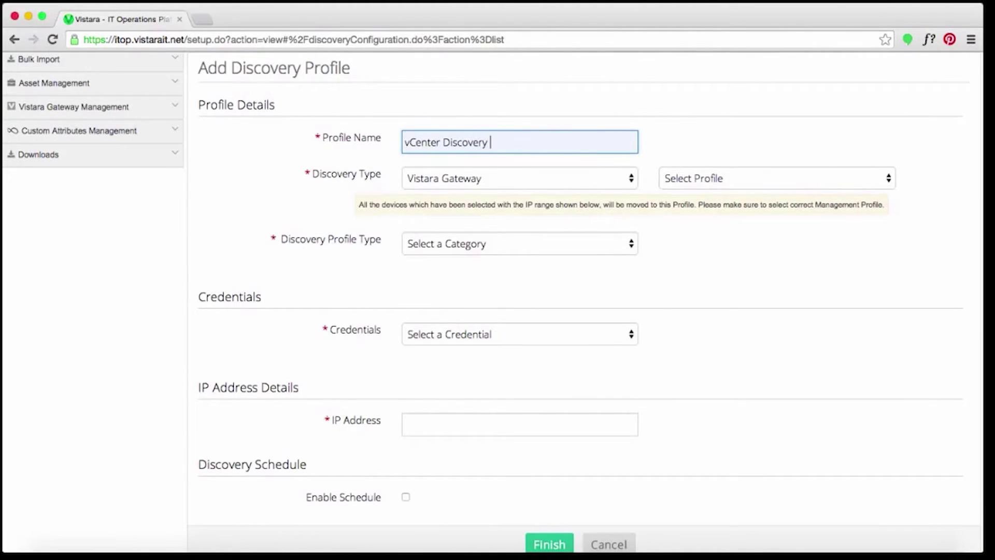
- Set the discovery type to Vistara Gateway with profile catalogs-unlimited-vg, and the discovery profile type to Hypervisor with device type VMware
click(627, 179)
click(627, 178)
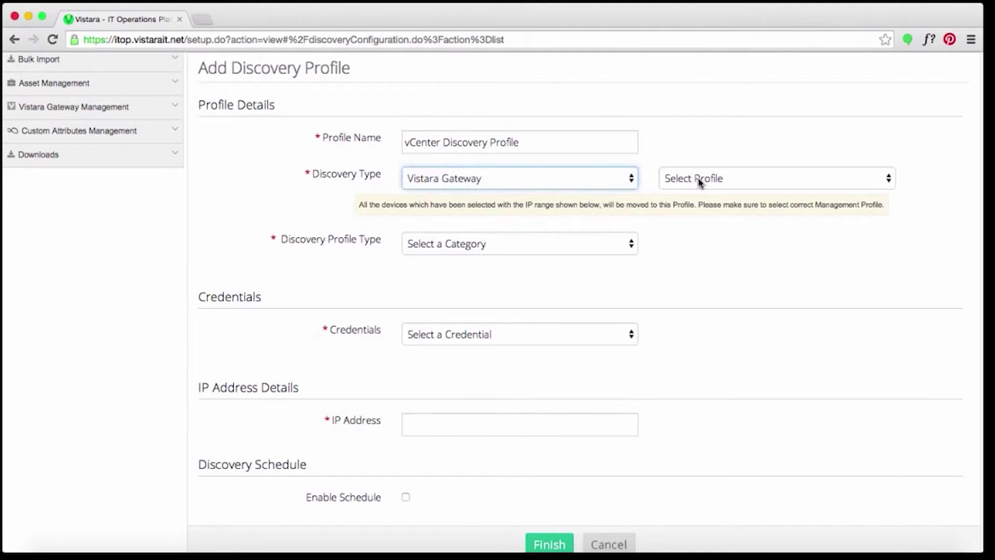
click(699, 180)
click(699, 191)
click(592, 244)
click(586, 280)
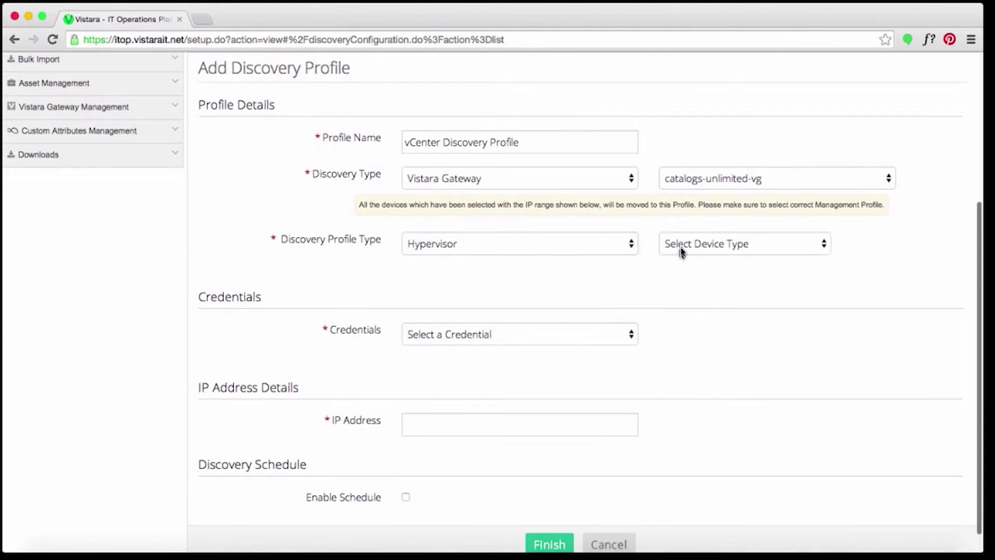
click(682, 251)
click(658, 258)
- Assign the vcenter-lab credentials to the profile and set its IP address to 10.11.10.11
click(589, 337)
click(575, 346)
click(548, 425)
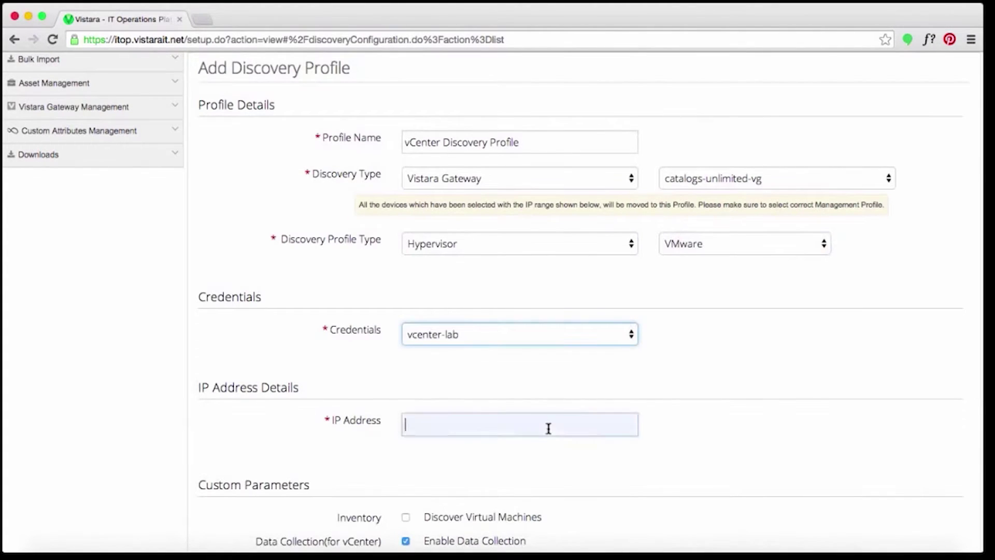
text(10.11.10.11)
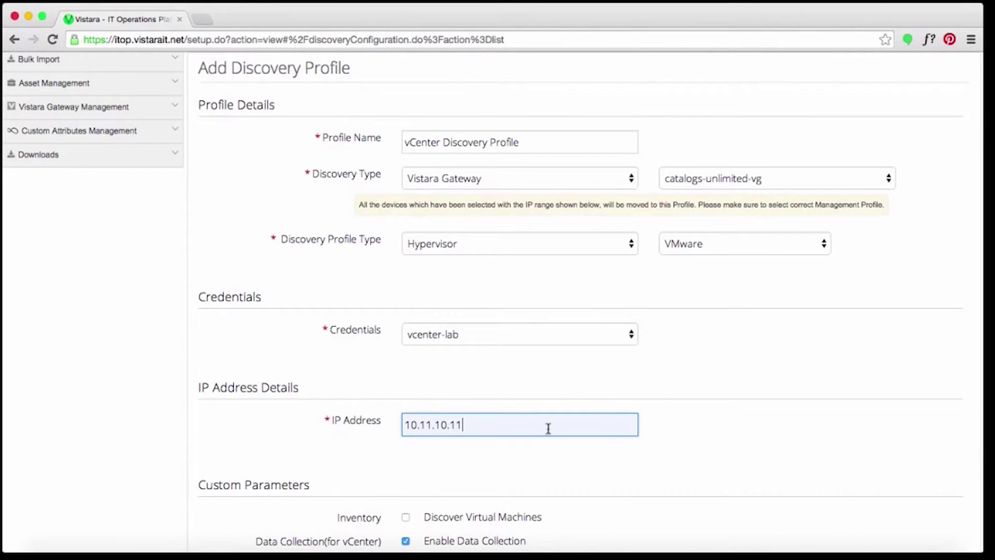
- Enable discovery of virtual machines and marking newly discovered ones as managed devices, and save the vCenter profile
scroll(492, 420, down, 3)
click(406, 399)
scroll(424, 445, down, 3)
click(406, 288)
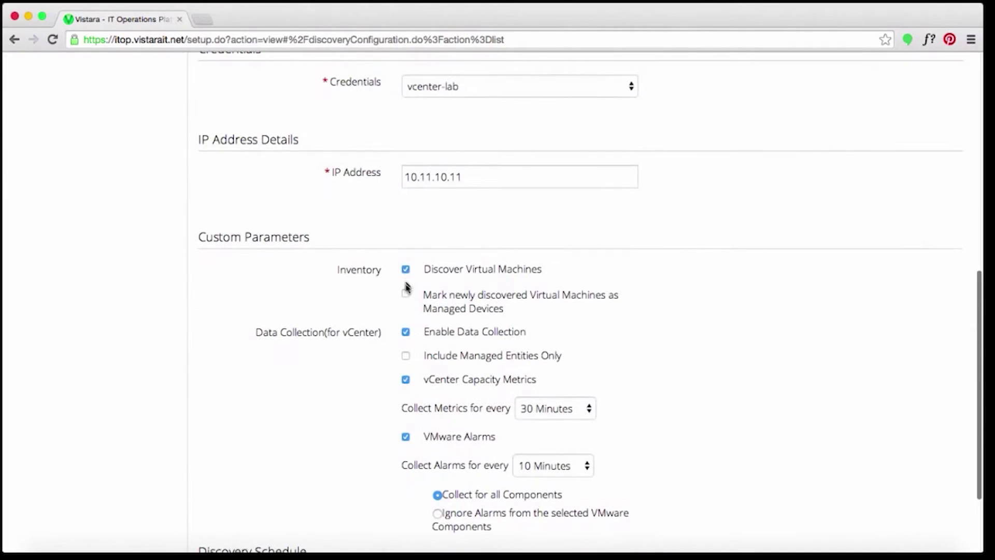
scroll(446, 357, down, 2)
click(553, 521)
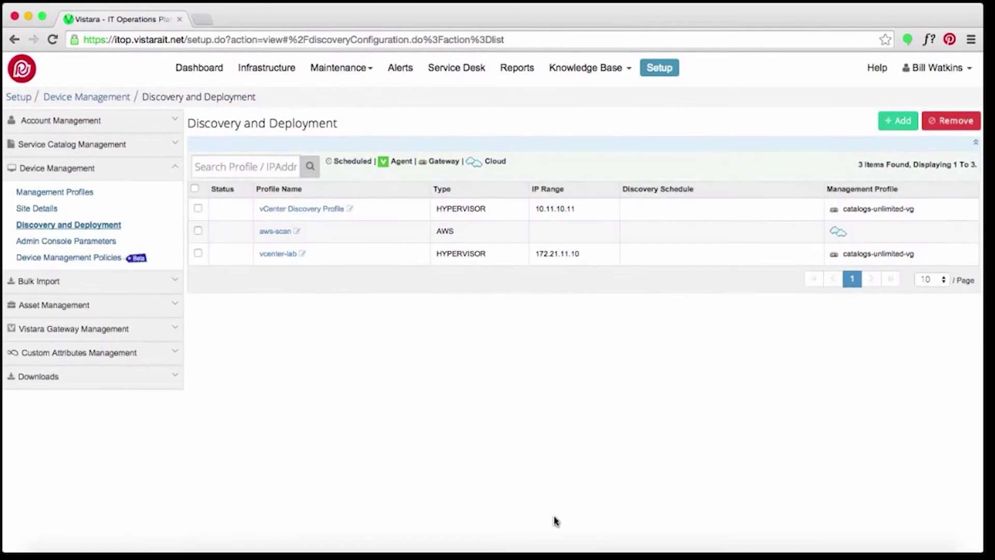
- Add another discovery profile and name it AWS Discovery Profile
click(893, 126)
click(630, 142)
text(A)
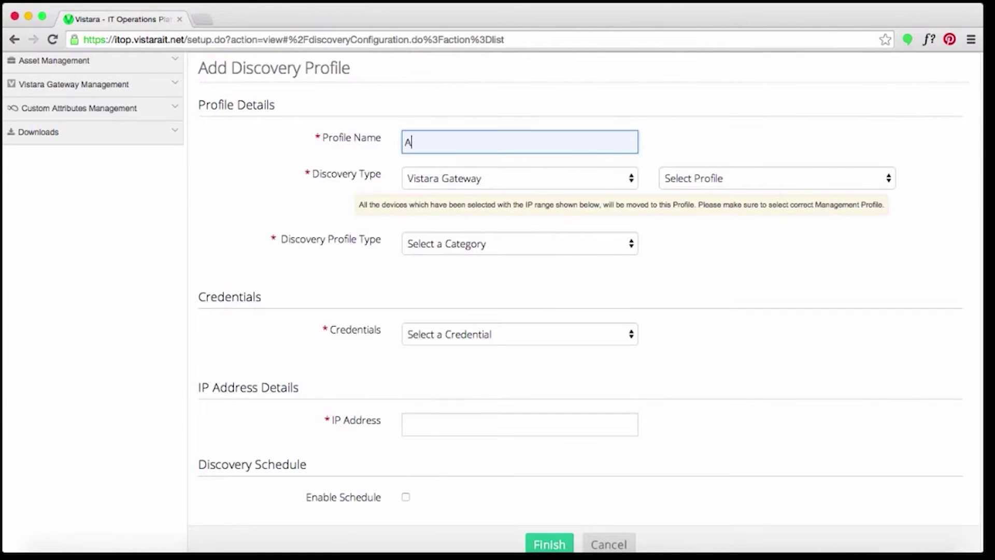
text(WS Discovery Prffile)
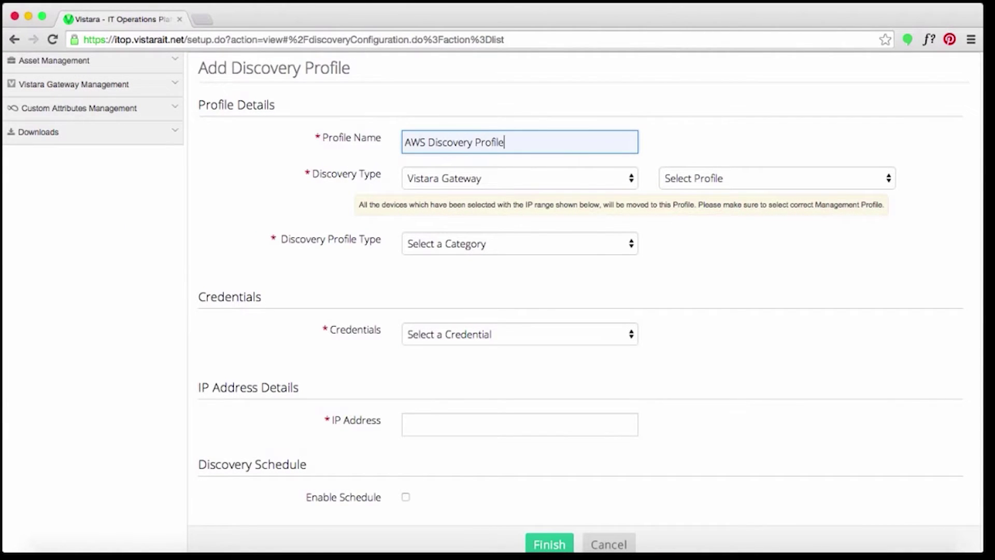
- Set the discovery type to Public Cloud with AWS as the cloud, use the AWS credentials, and save the profile
click(617, 176)
click(596, 189)
click(575, 317)
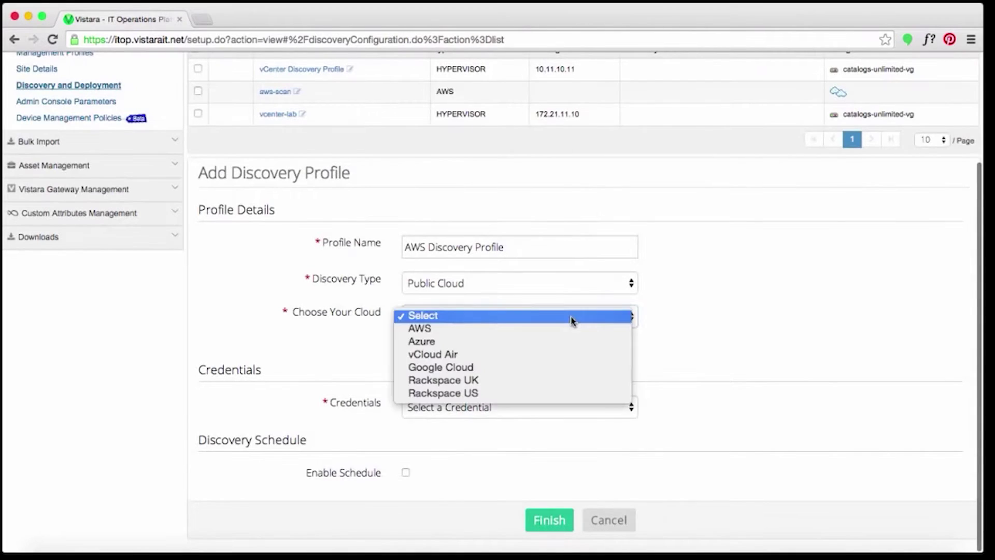
click(565, 329)
click(528, 411)
click(526, 420)
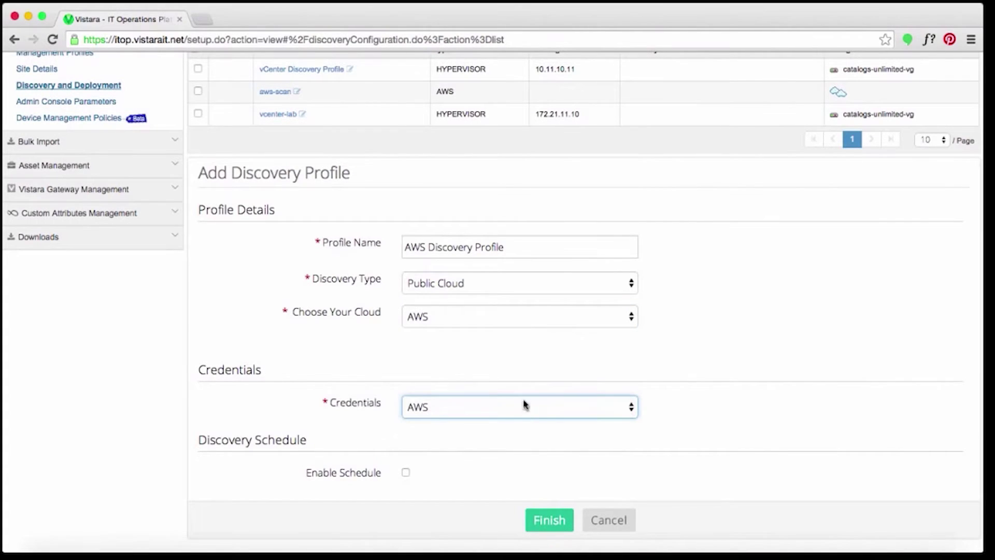
click(548, 520)
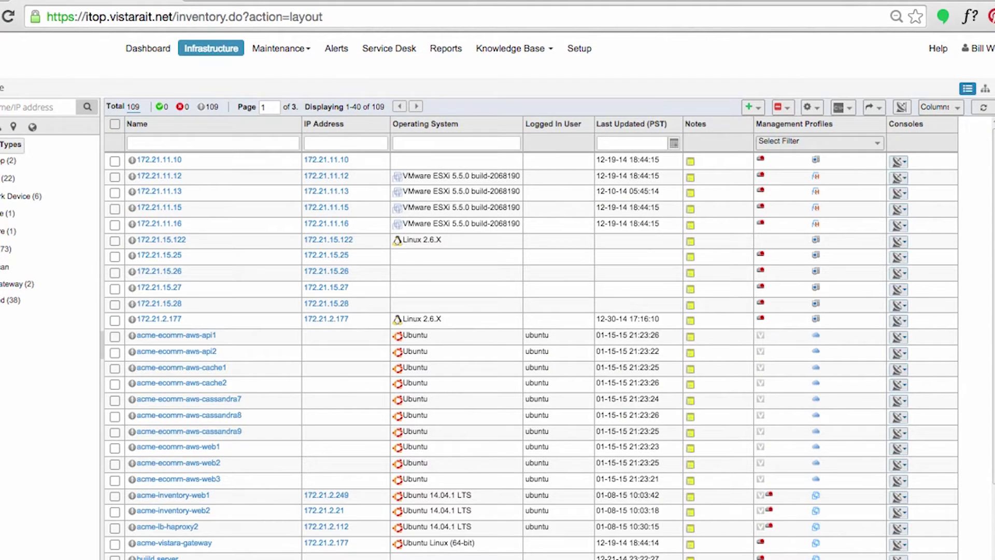
- Browse the infrastructure by service, expand the Acme group and open Ecommerce Service
click(5, 267)
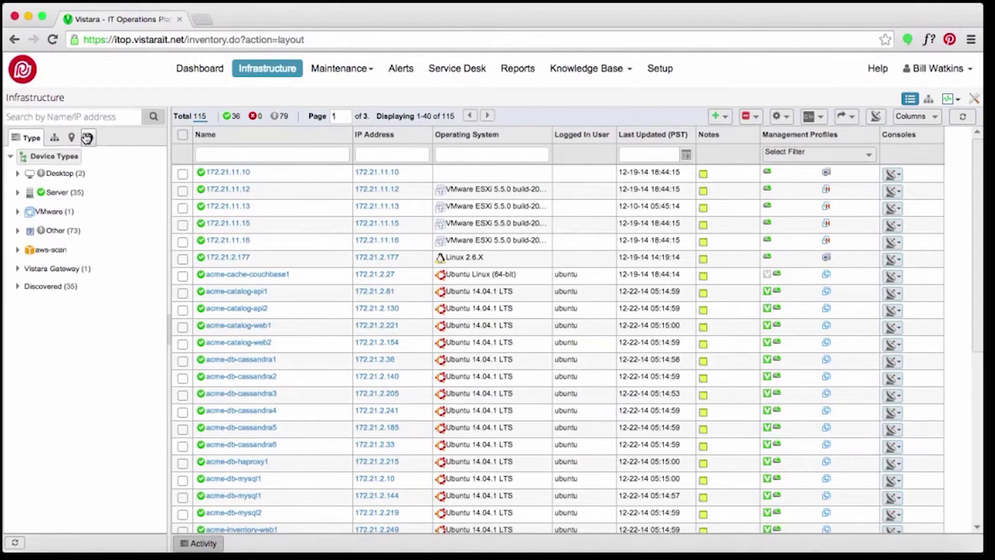
click(85, 138)
click(17, 174)
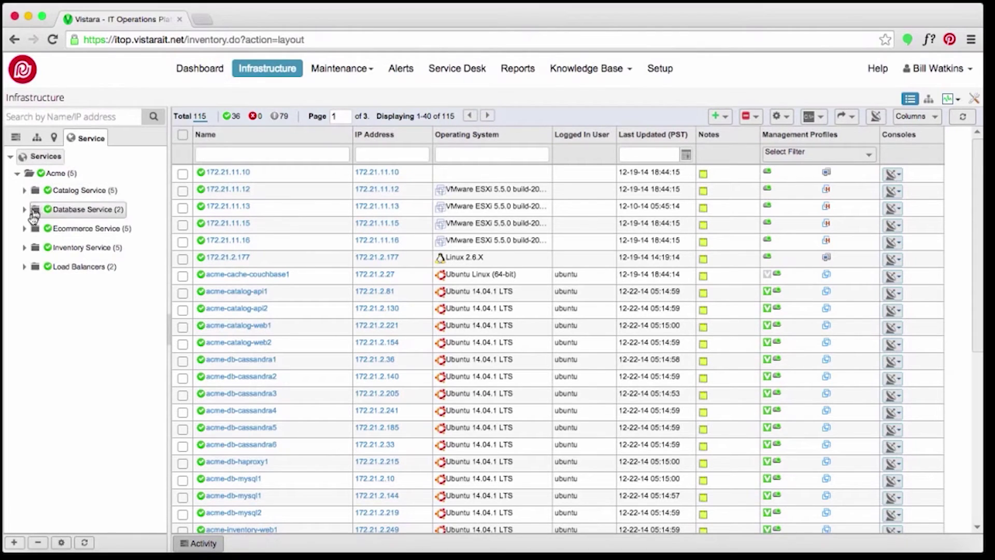
click(24, 228)
click(109, 231)
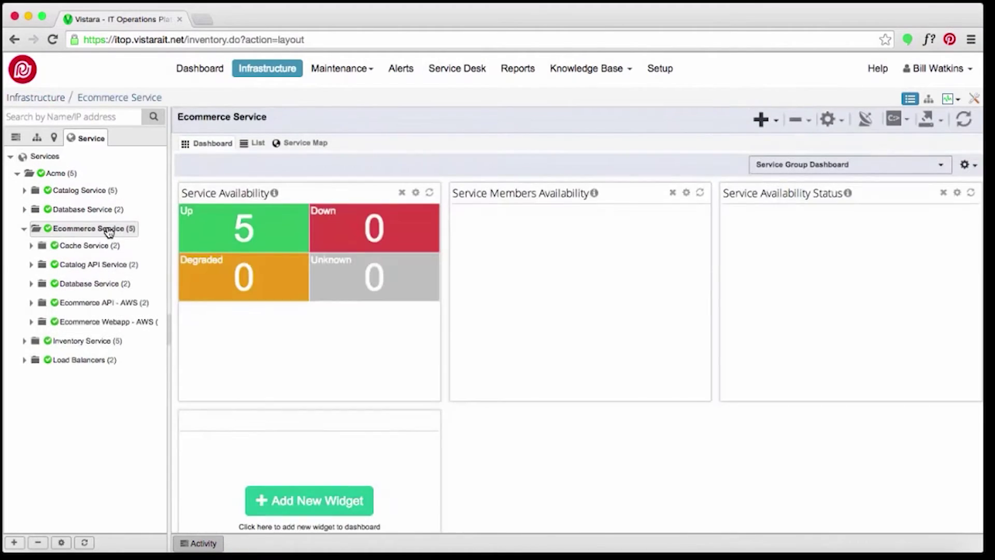
- View Ecommerce Service as a device list and as a service map, expanding the Ecommerce Webapp - AWS and Ecommerce API - AWS nodes
click(250, 145)
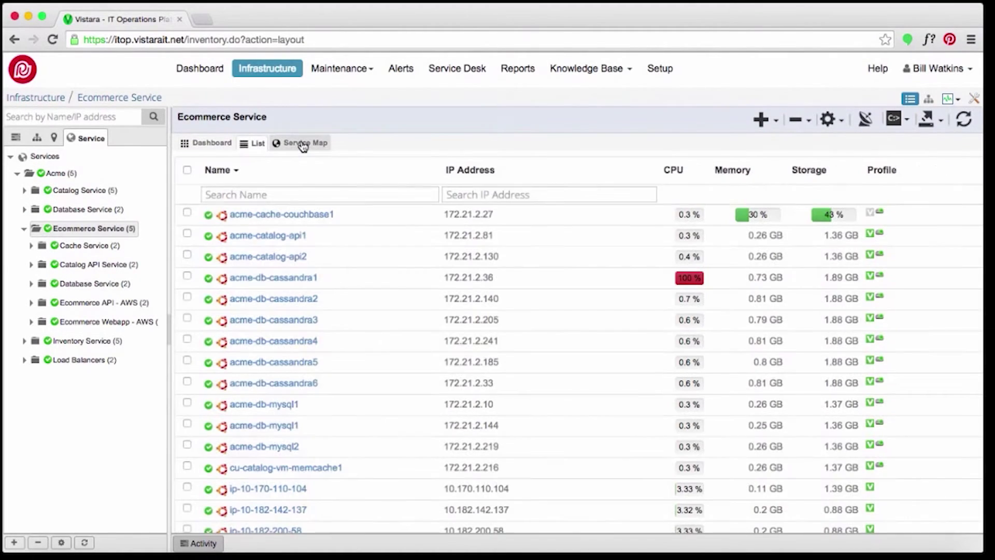
click(304, 145)
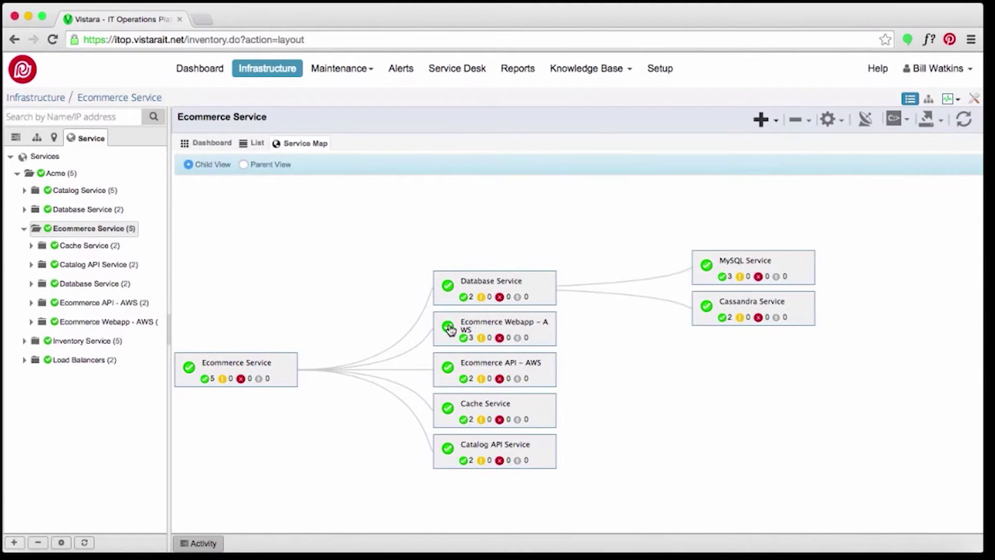
click(450, 327)
click(447, 421)
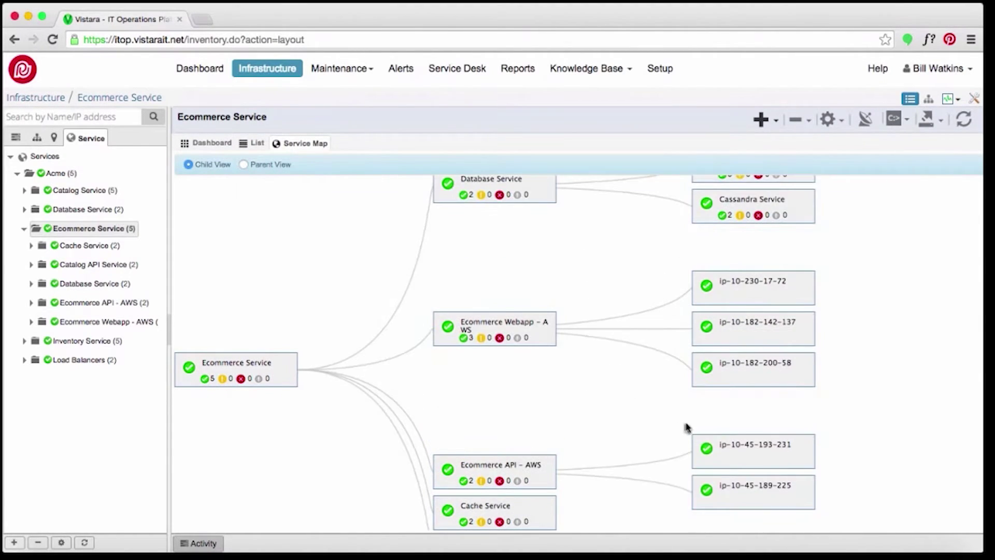
click(749, 444)
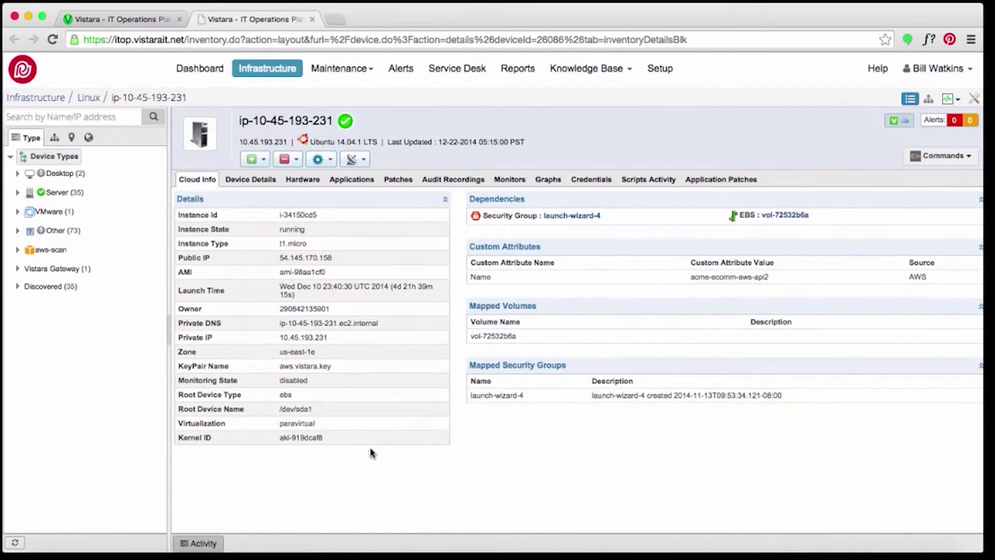
click(252, 180)
scroll(628, 399, down, 2)
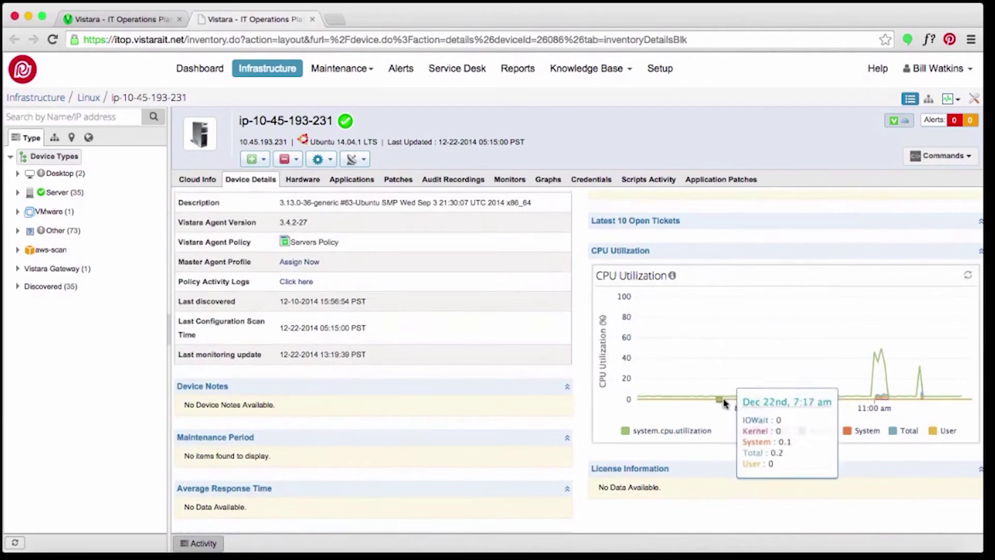
scroll(777, 408, down, 6)
key(super+w)
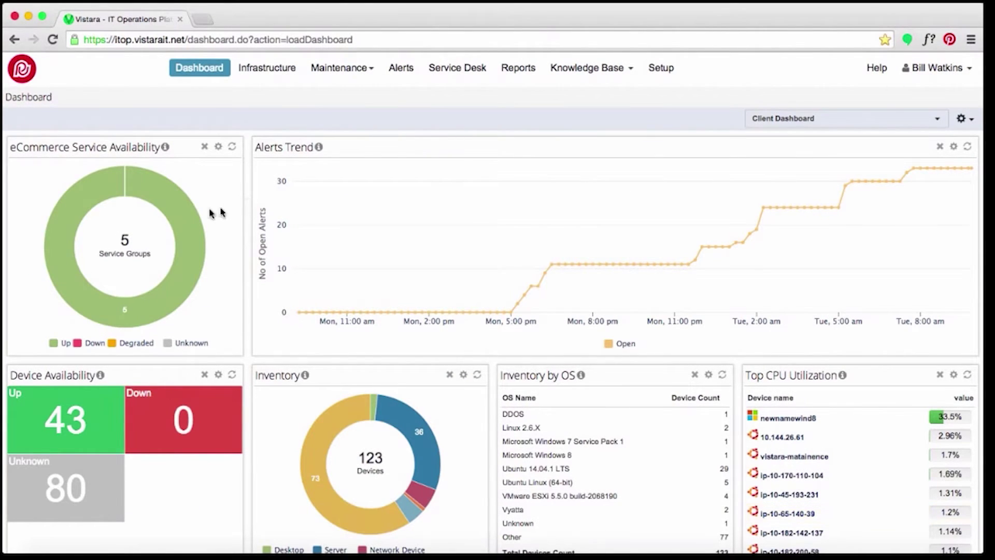
- Open the Acme service group from the dashboard's eCommerce Service Availability chart and review its availability, utilization and transaction widgets
click(184, 211)
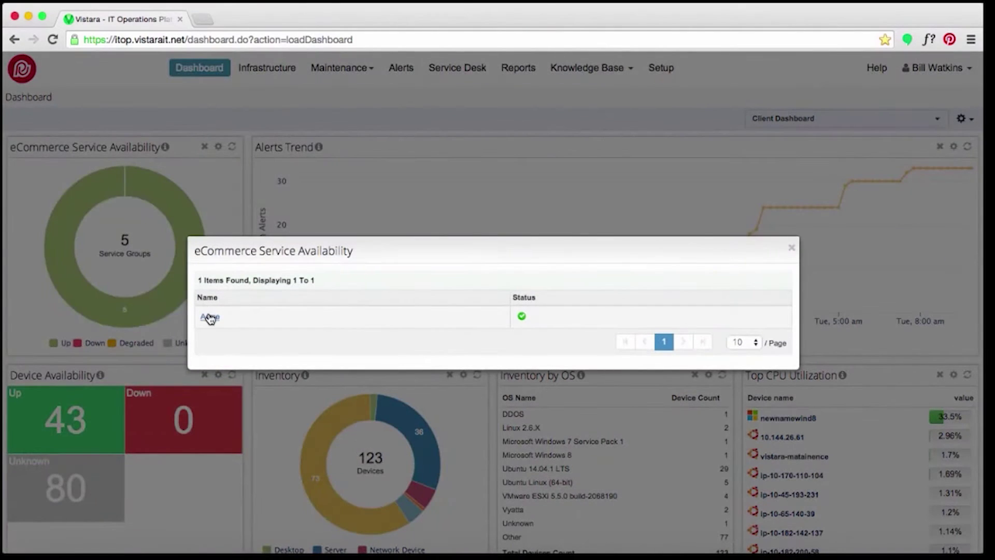
click(210, 316)
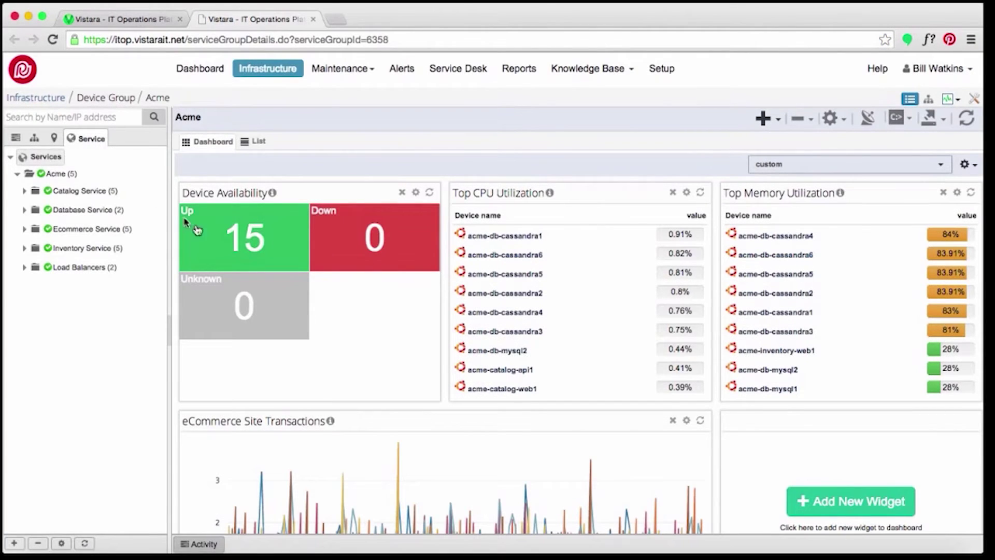
scroll(228, 250, down, 3)
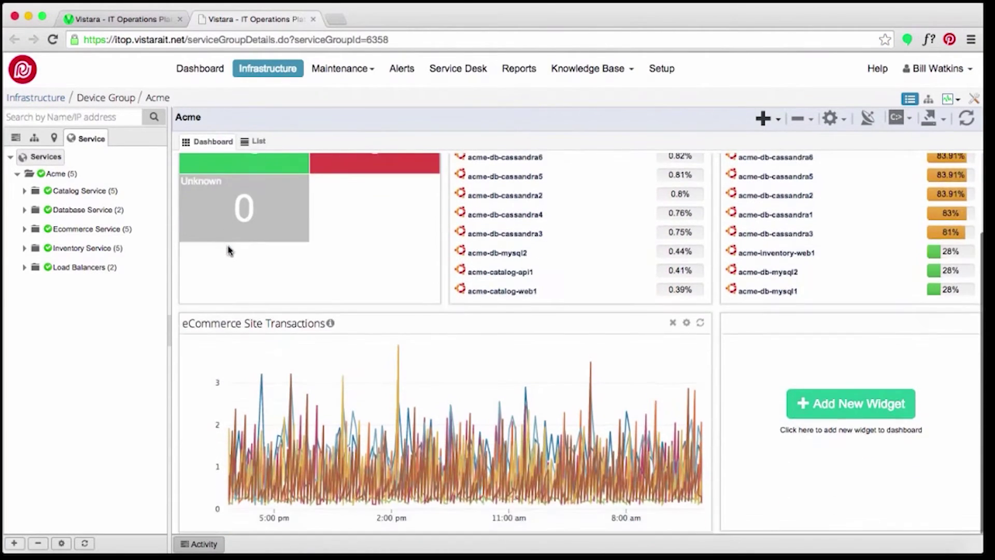
scroll(228, 250, up, 3)
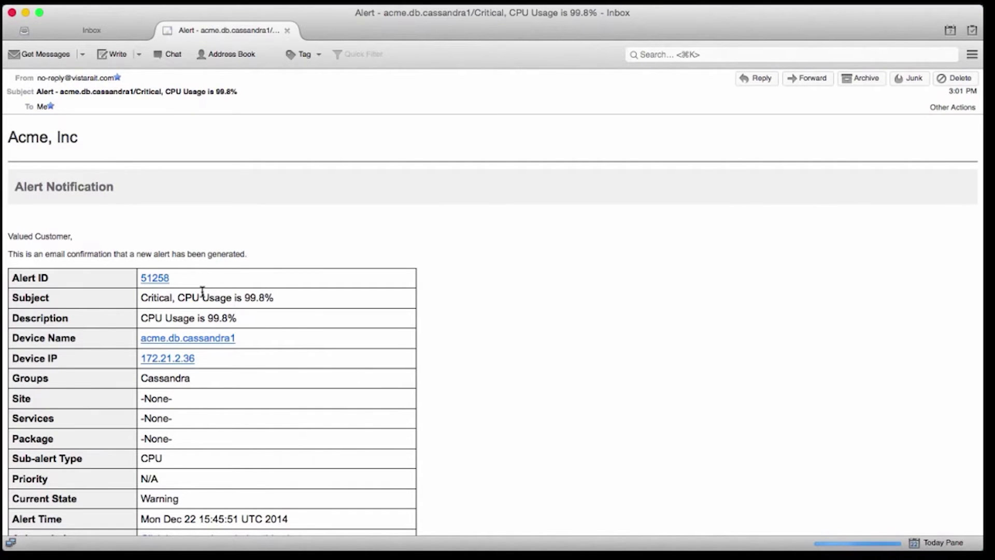
- Open the CPU usage alert from the notification email and examine its escalation matrix, including the level 2 Escalation Schedule and its shift
click(164, 281)
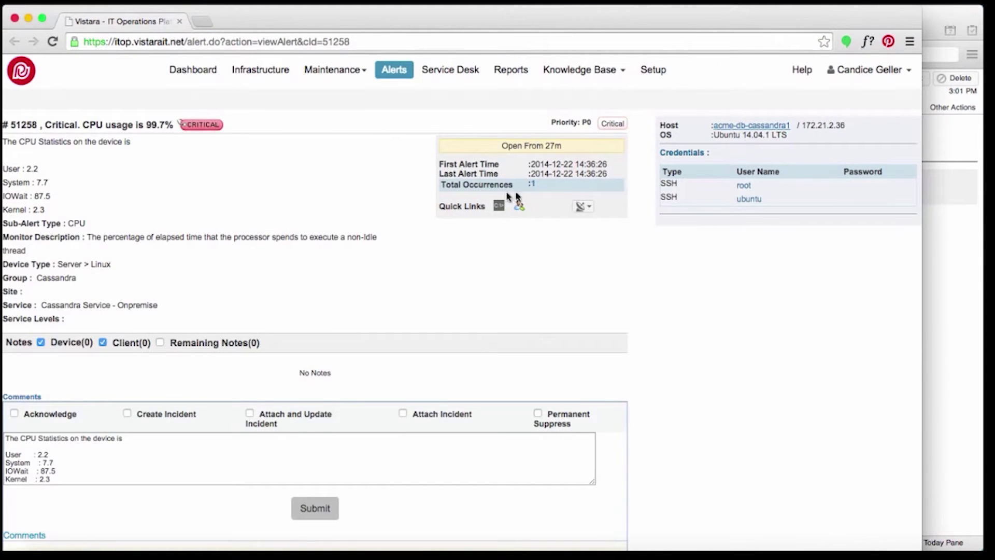
click(519, 206)
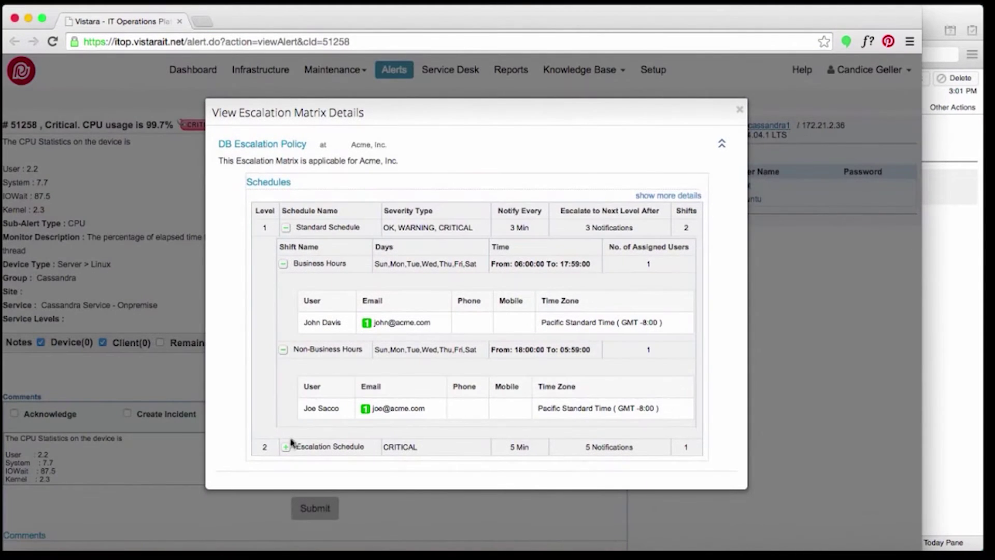
click(286, 447)
click(291, 483)
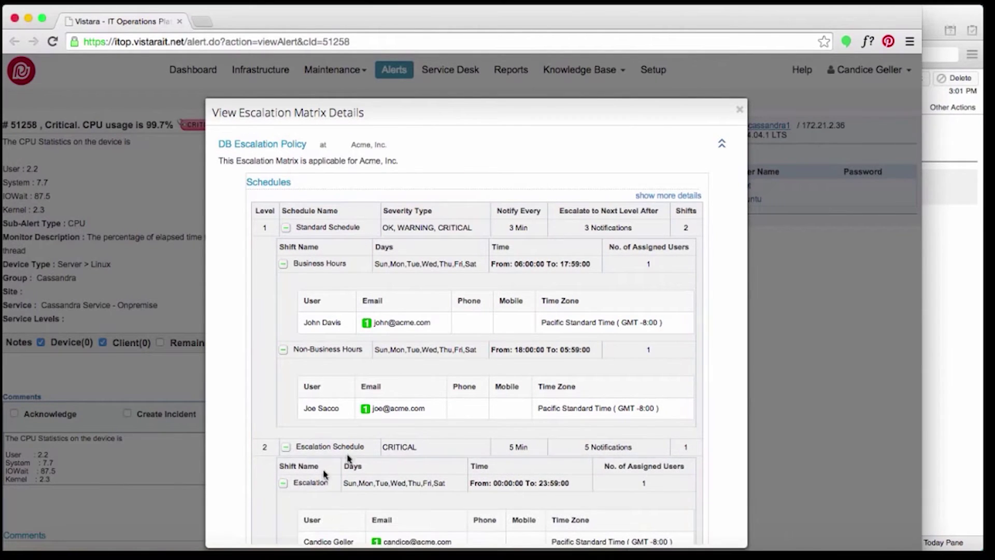
scroll(479, 422, down, 3)
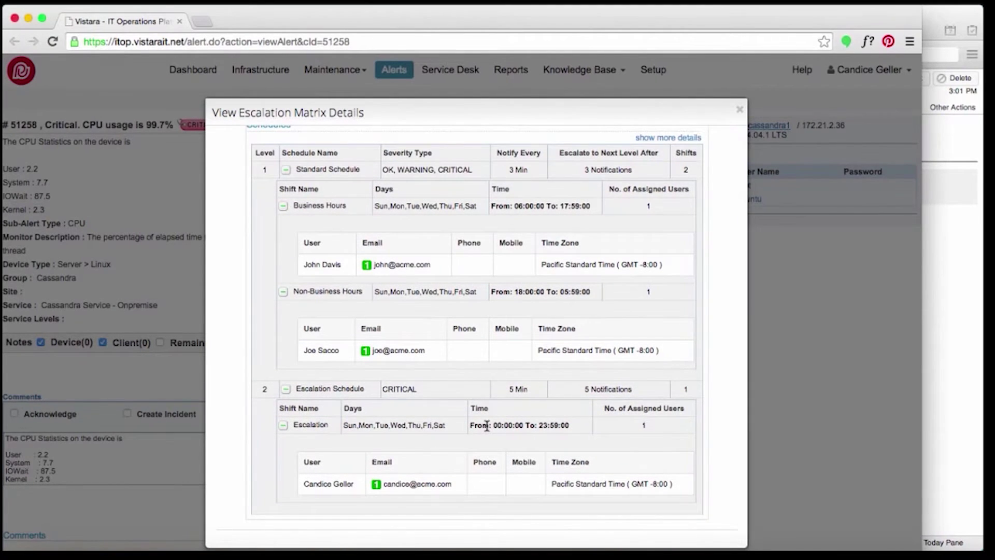
scroll(488, 425, up, 3)
click(740, 110)
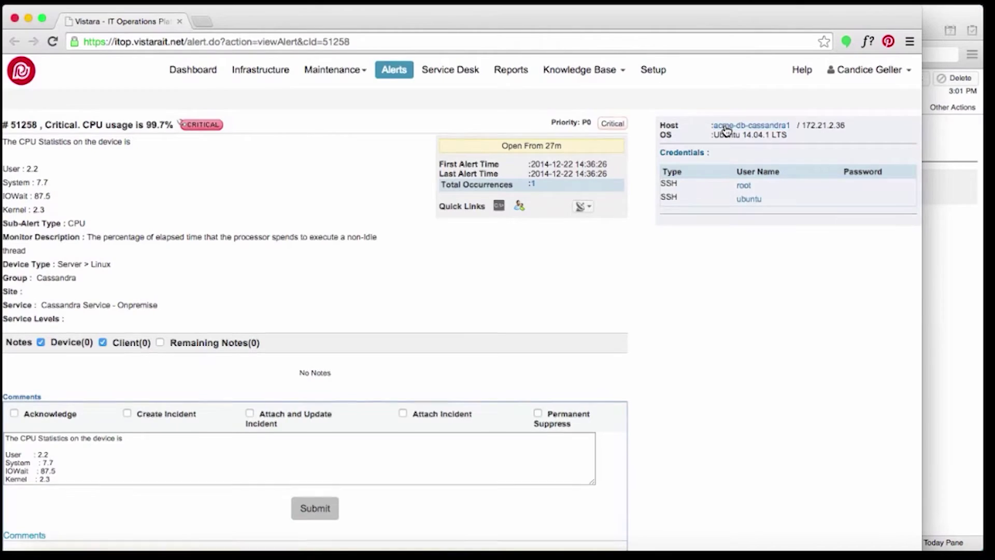
- Open the monitor graphs of the alert's host acme-db-cassandra1 and zoom the CPU-Utilization graph to about 1 pm to 3 pm
click(726, 130)
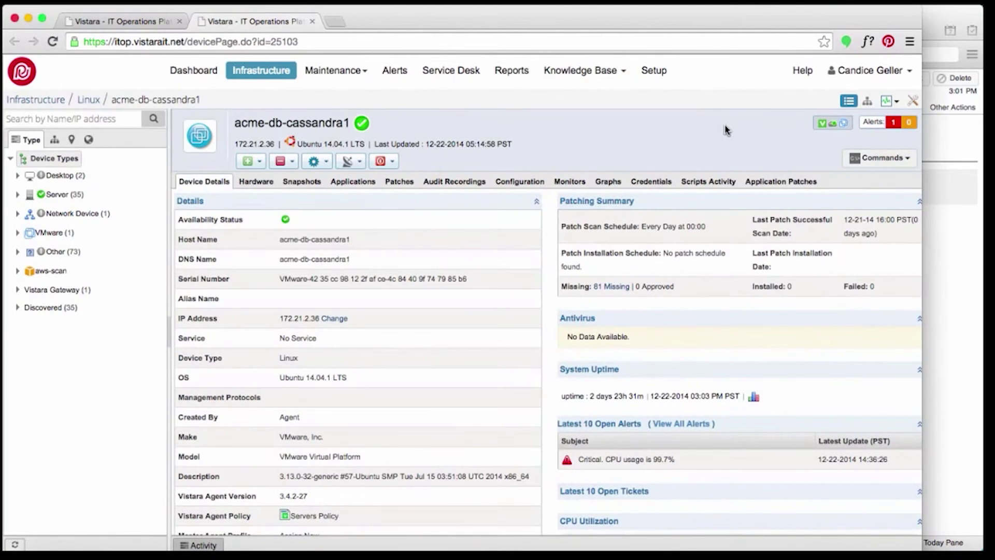
click(607, 181)
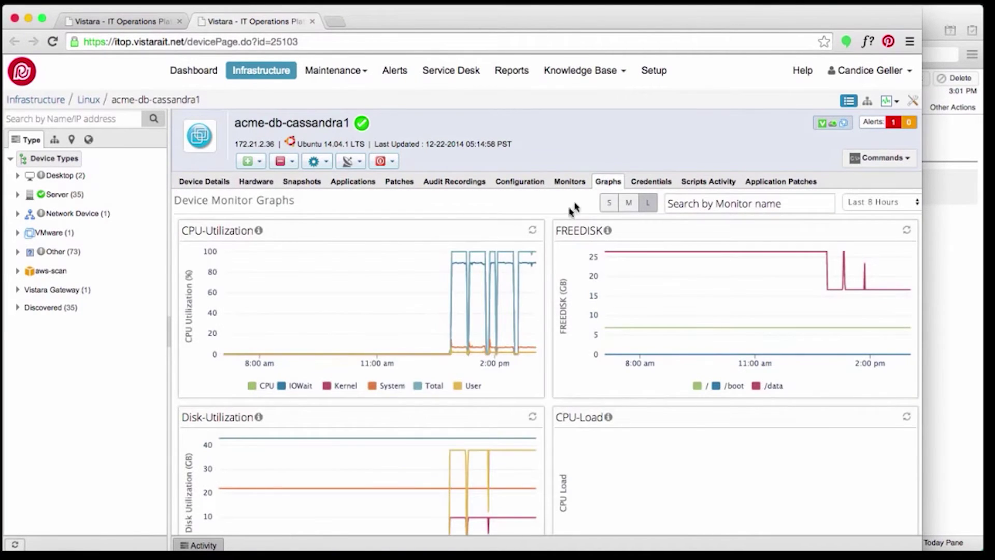
drag(457, 305, 556, 305)
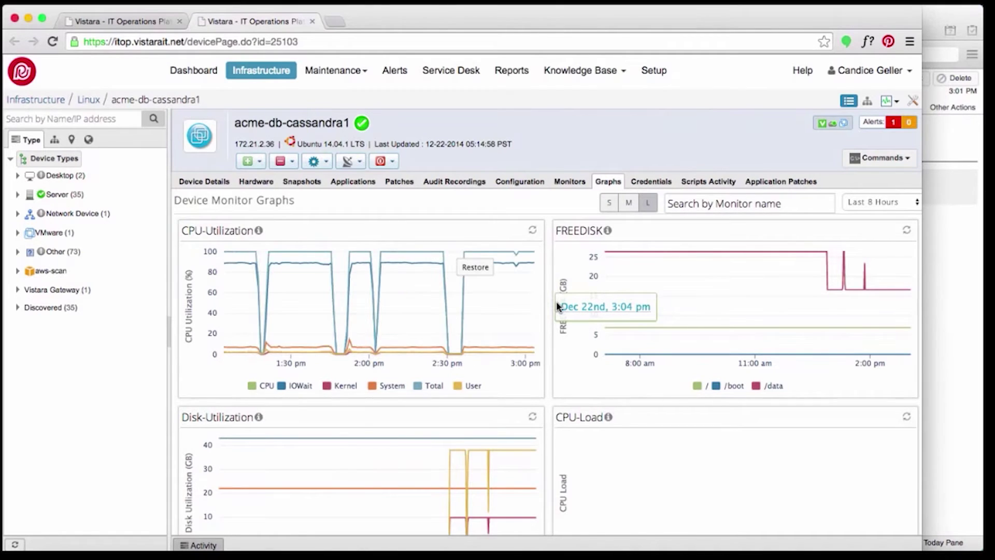
- Review the device details of acme-db-cassandra1 and read the Linux High CPU Utilization knowledge article, including its IOWait note
click(203, 181)
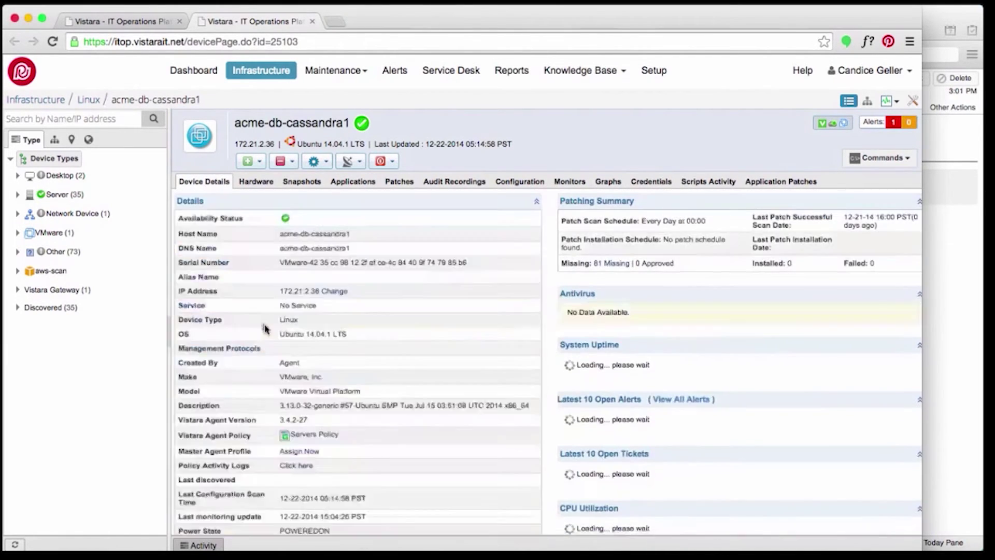
scroll(267, 331, down, 20)
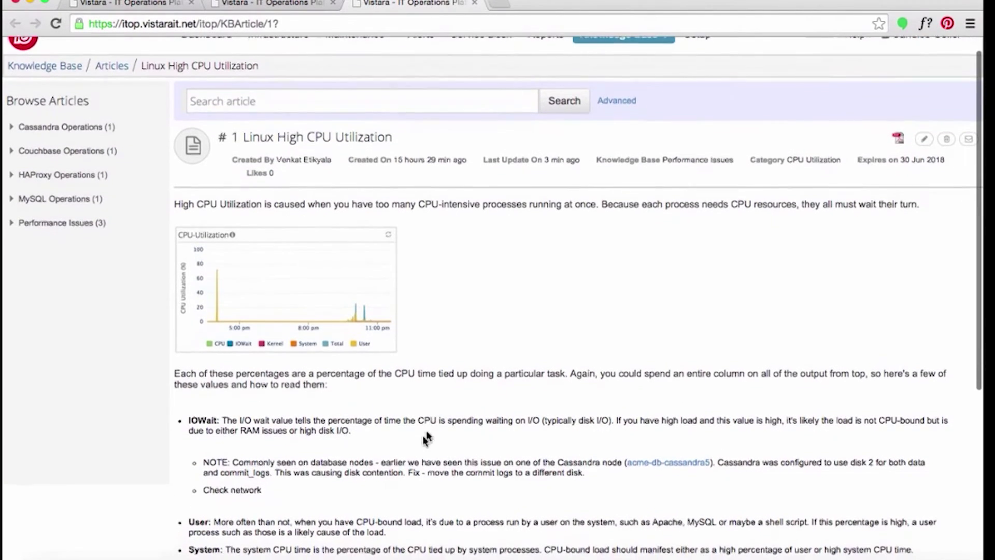
scroll(319, 469, down, 1)
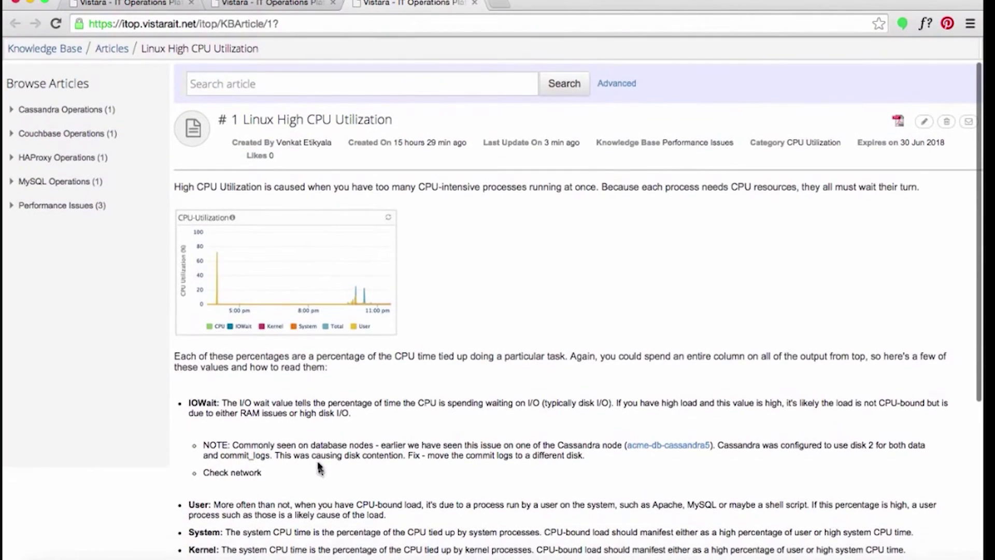
- Open acme-db-cassandra5 from the article's IOWait note and view its audit recordings
click(668, 446)
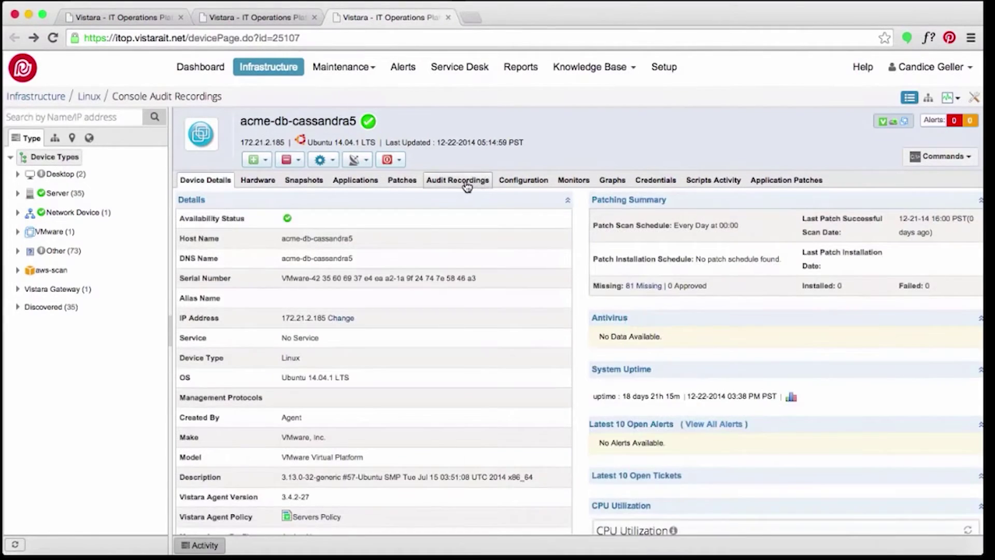
click(461, 171)
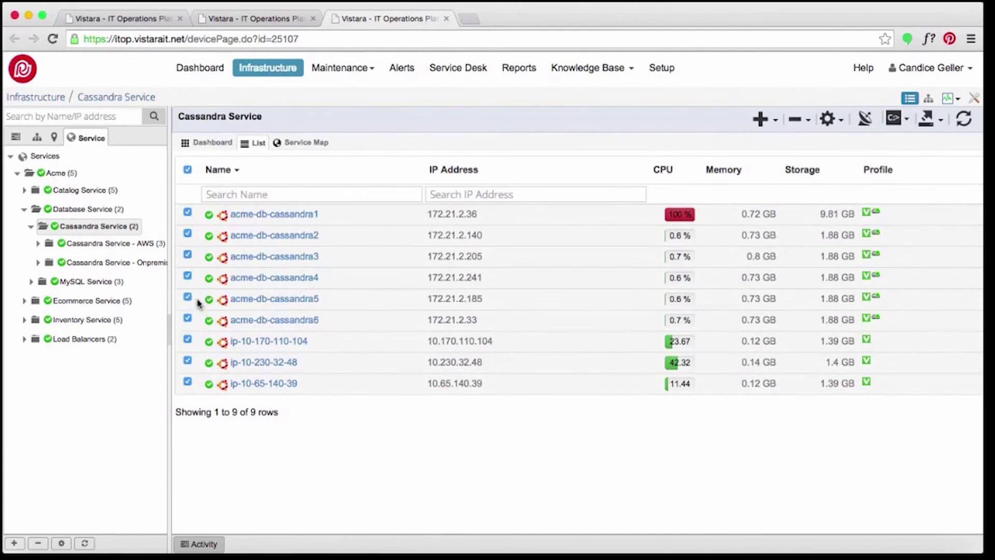
- Launch SSH consoles through the Agent profile for all Cassandra Service hosts except acme-db-cassandra5
click(188, 299)
click(865, 120)
click(482, 119)
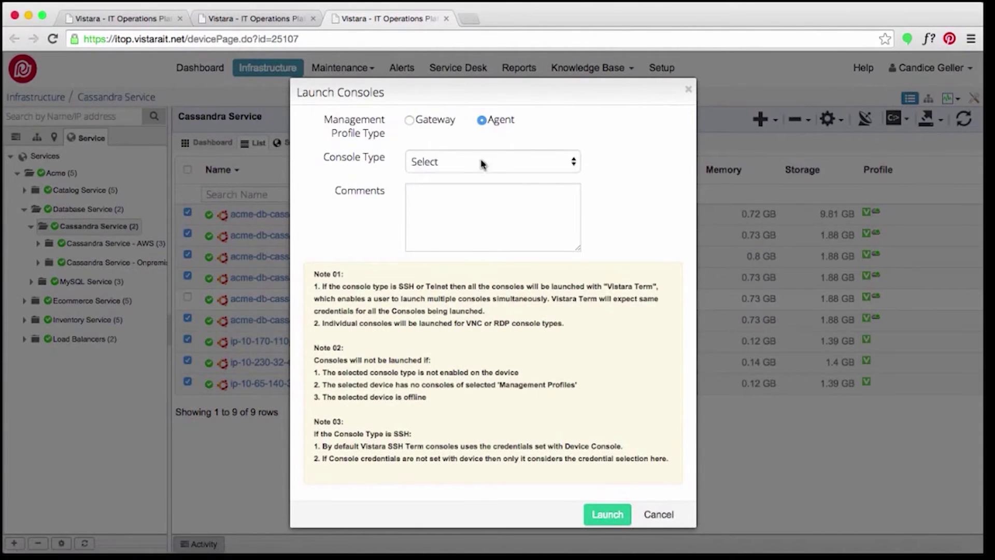
click(493, 162)
click(435, 174)
click(461, 296)
click(469, 309)
click(607, 522)
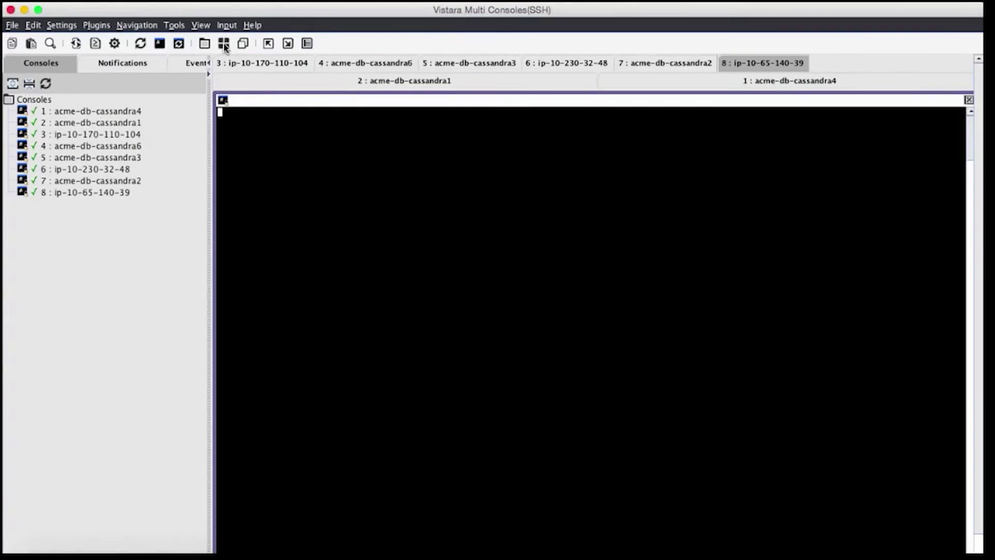
- Tile the SSH consoles and enable Broadcast Input for all of them, accepting the warning
click(223, 44)
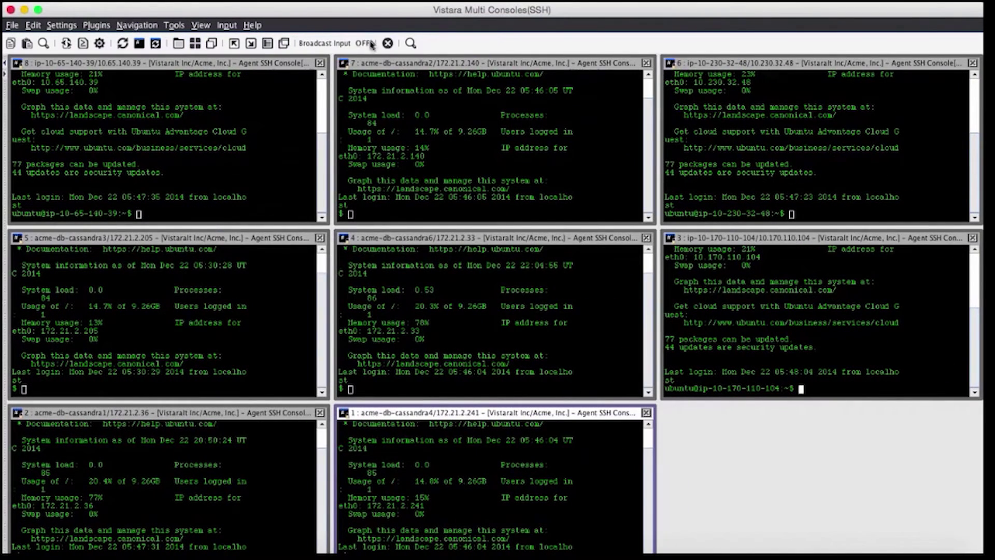
click(371, 45)
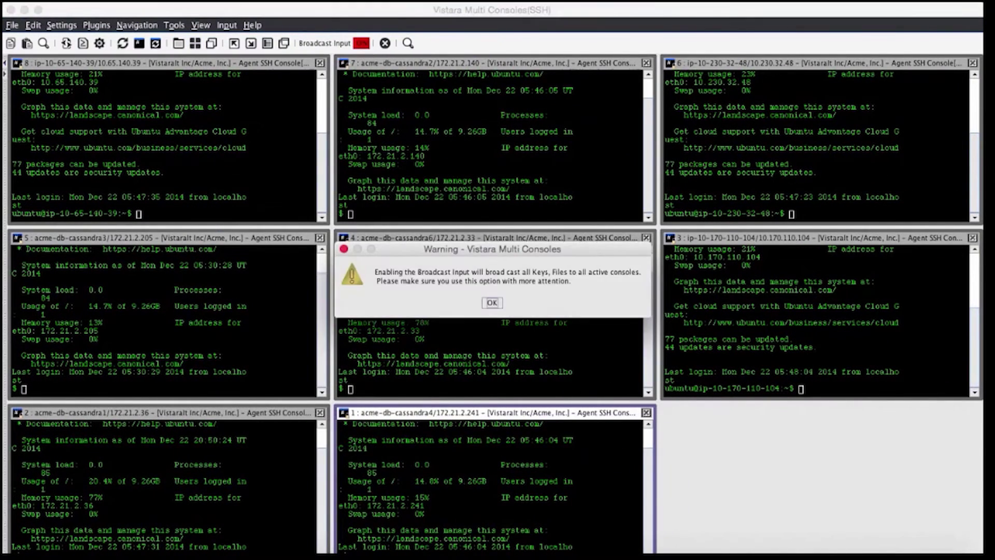
key(Return)
- Clear all consoles and open /etc/cassandra/cassandra.yaml in vi on every host
key(ctrl+l)
text(vi /etc/cassandra/cassandra)
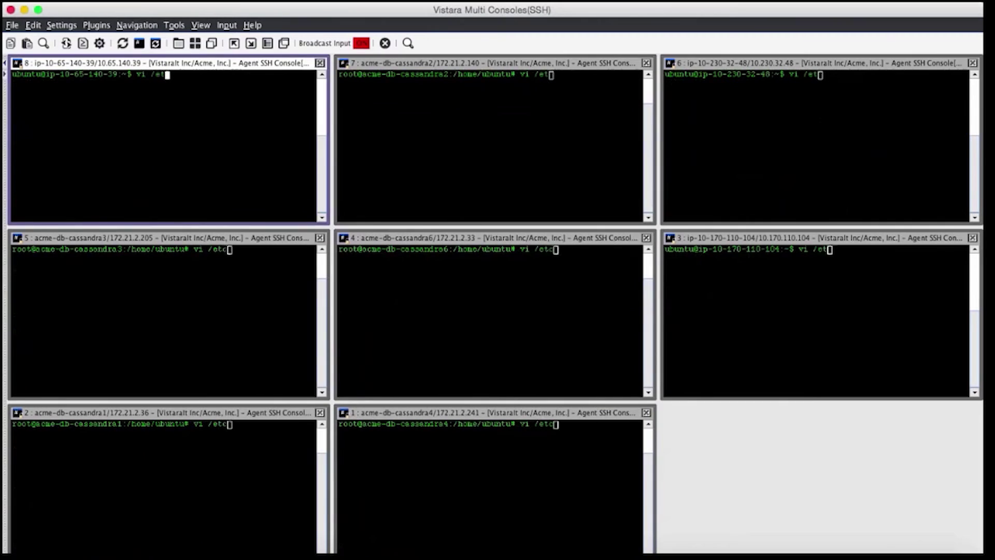
text(.yaml)
key(Return)
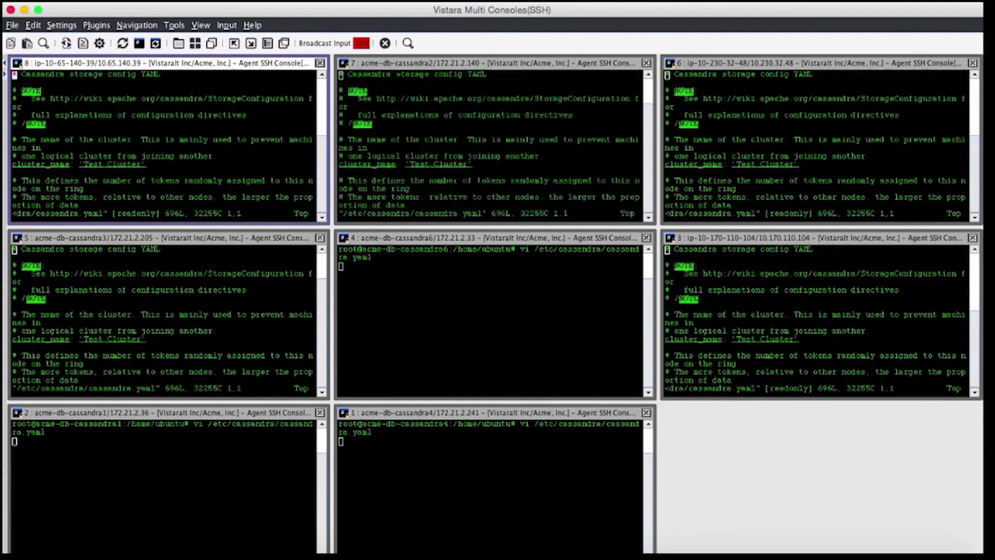
- Find the commit log setting, change commitlog_directory to /var/lib/cassandra/commitlog, and write and quit the file on all hosts
text(commit)
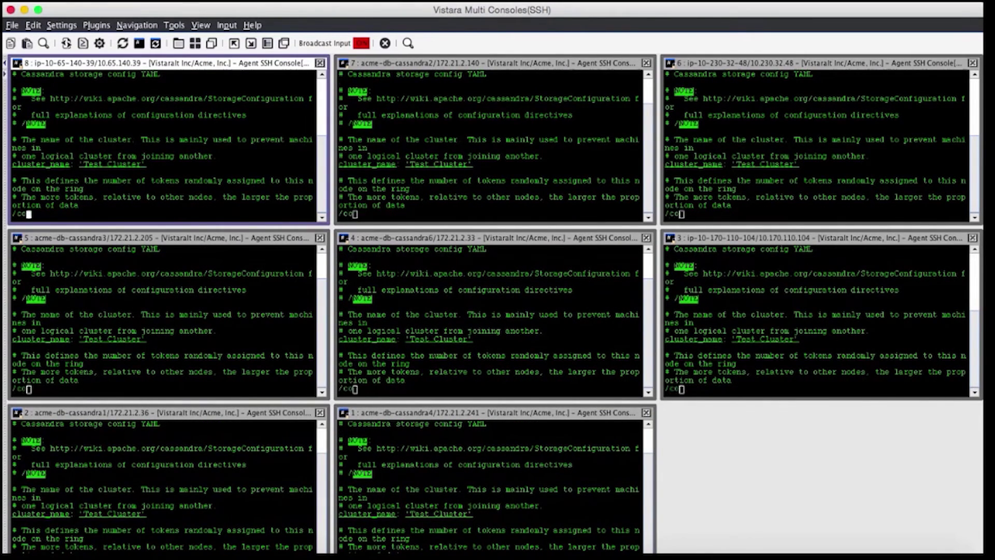
key(Return)
key(j)
key(w)
key(w)
key(w)
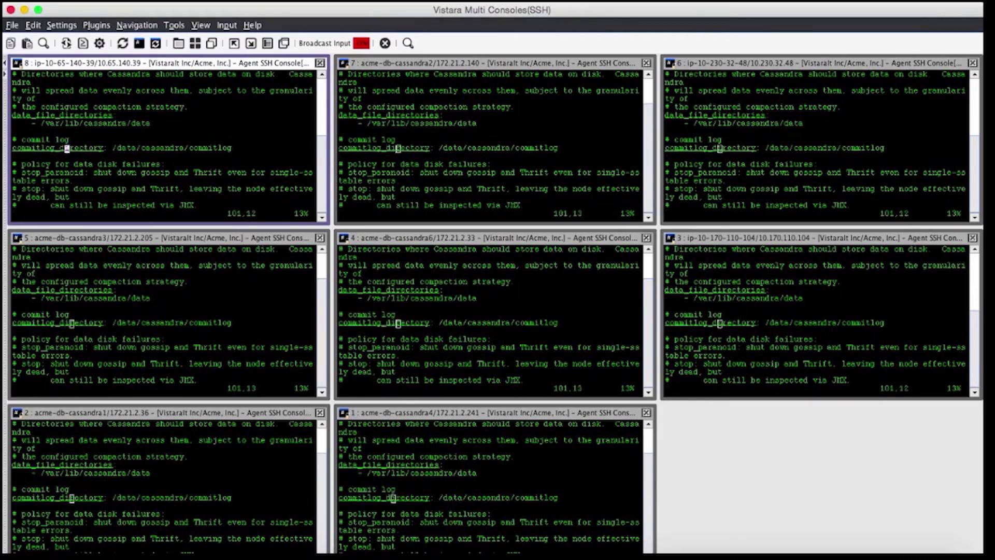
text(cwvar/lib)
key(Escape)
text(:wq)
key(Return)
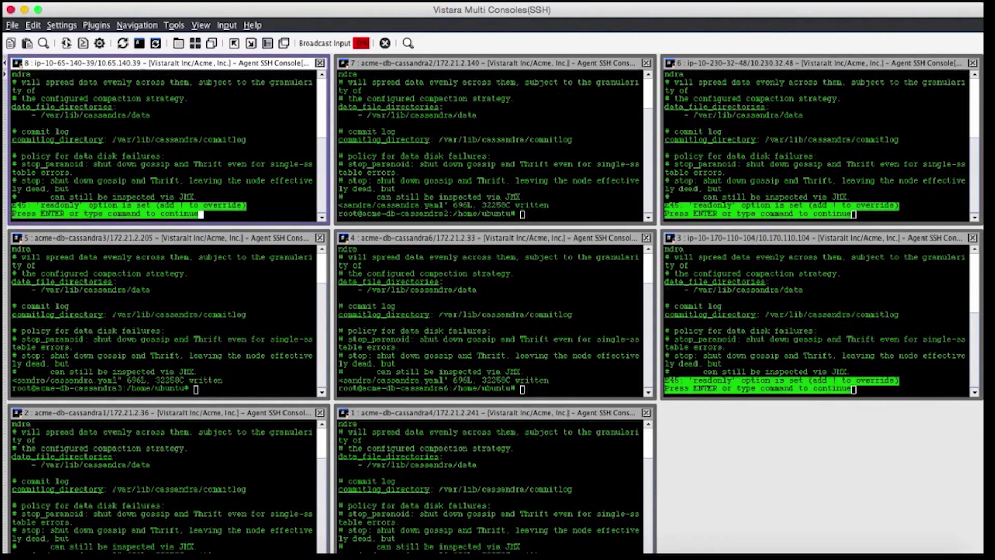
key(Return)
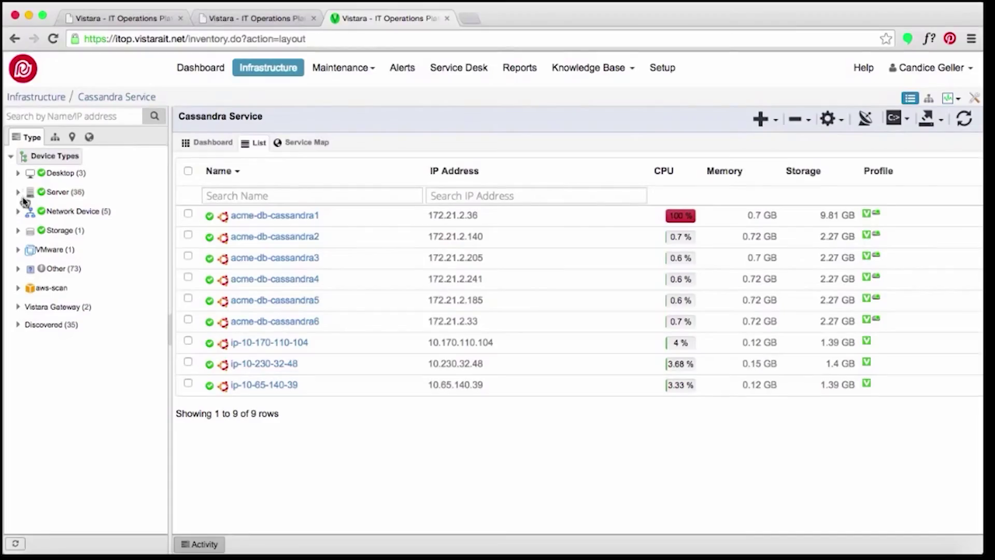
- Expand the switch, router and firewall groups under Network Device and review the vyatta50 firewall's details and interfaces
click(19, 213)
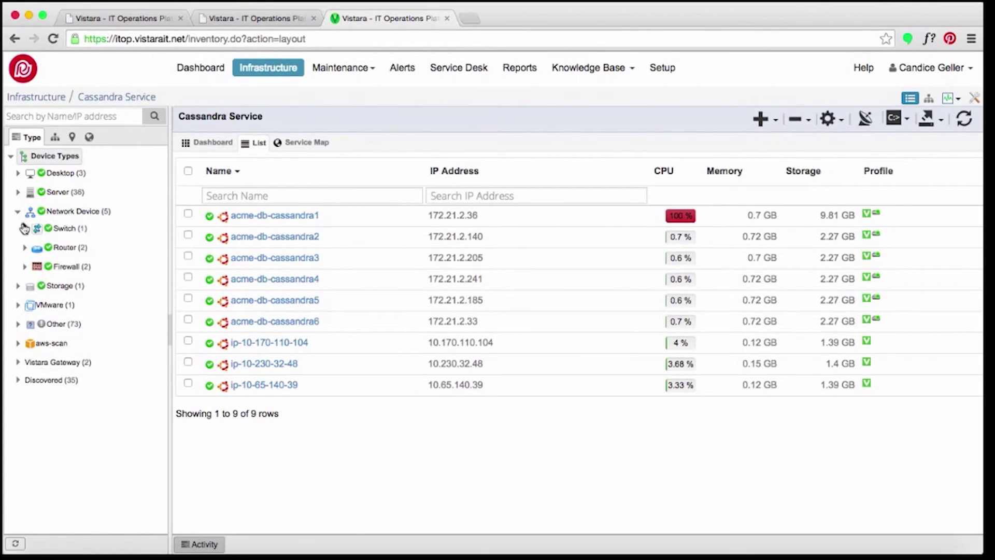
click(25, 230)
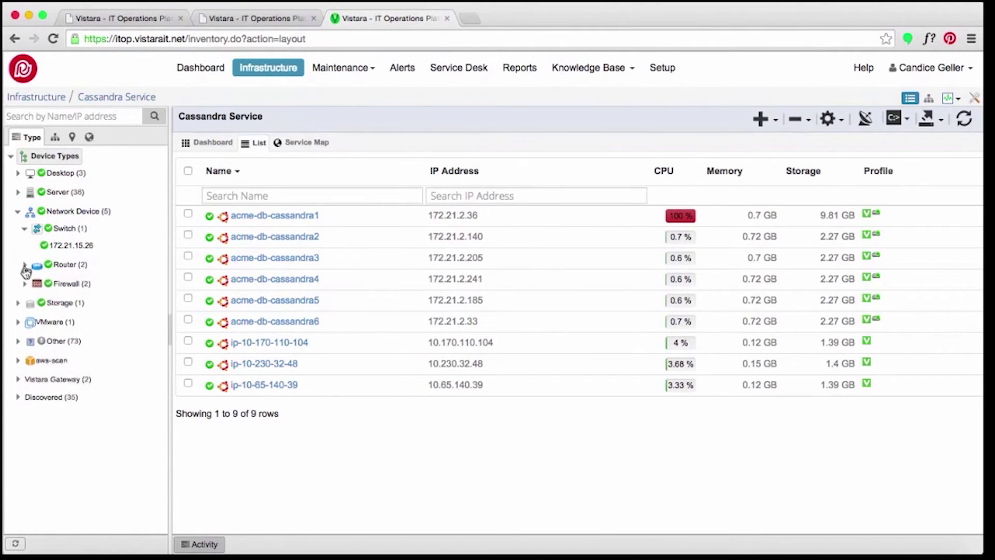
click(25, 265)
click(25, 321)
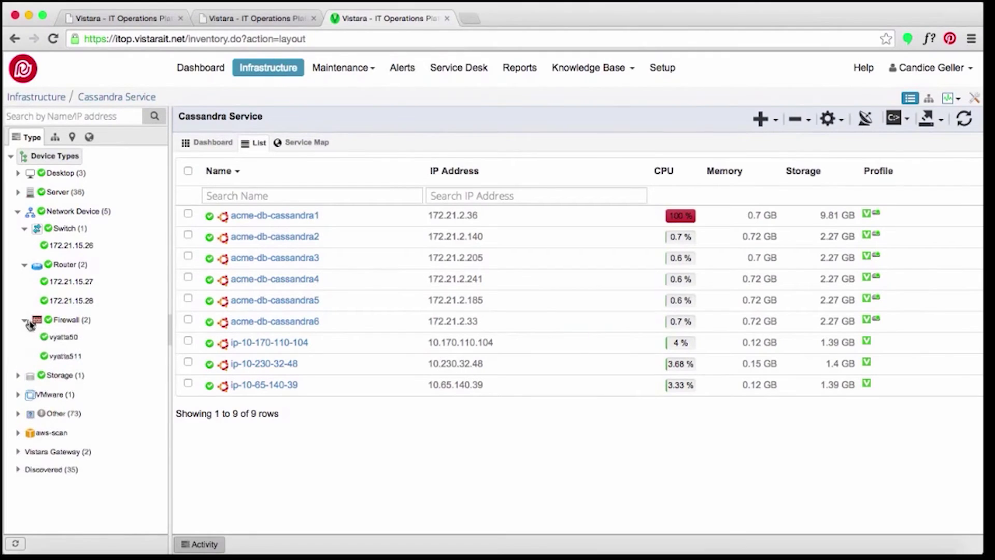
click(56, 342)
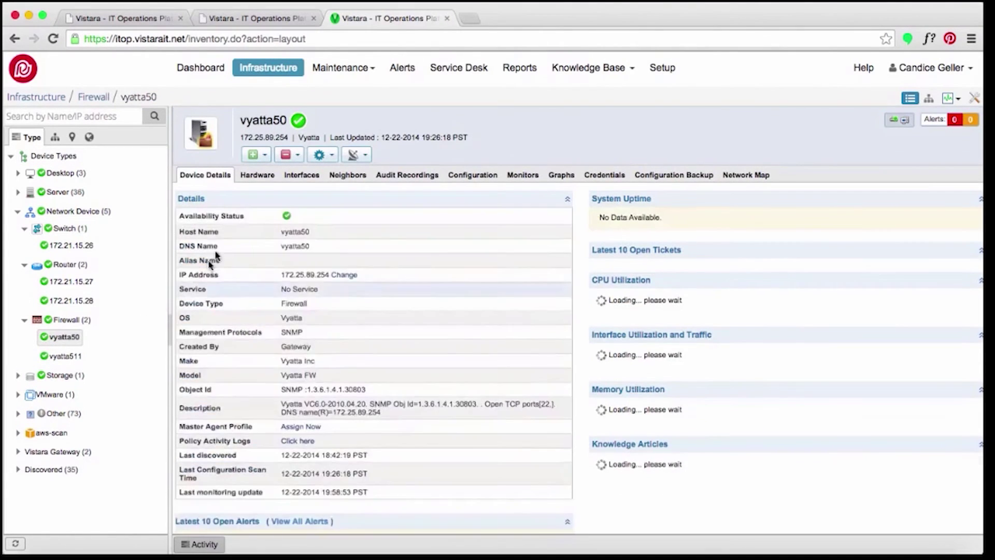
click(302, 177)
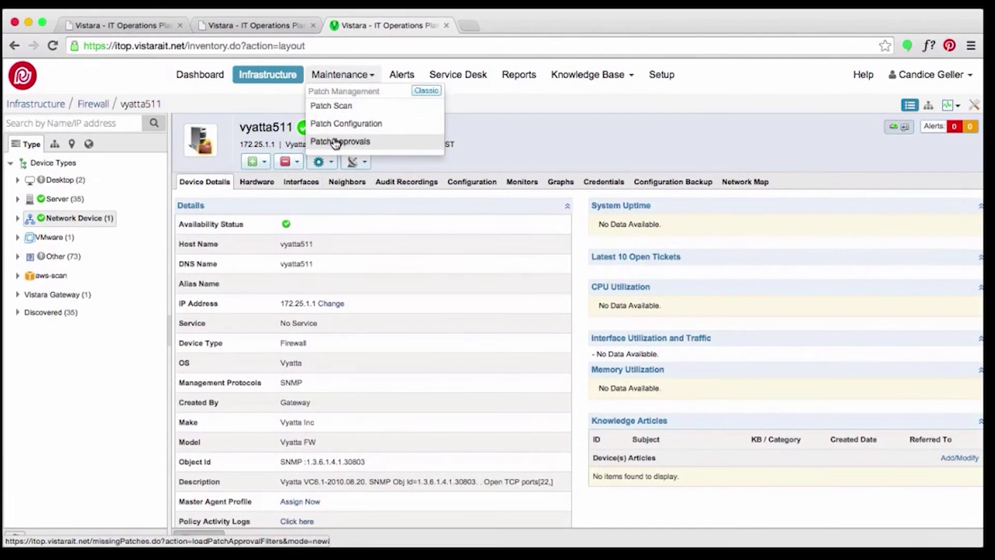
- In Patch Approvals, select the client Acme, Inc., the Server group and the devices acme-db-cassandra1 through acme-db-cassandra6
click(345, 141)
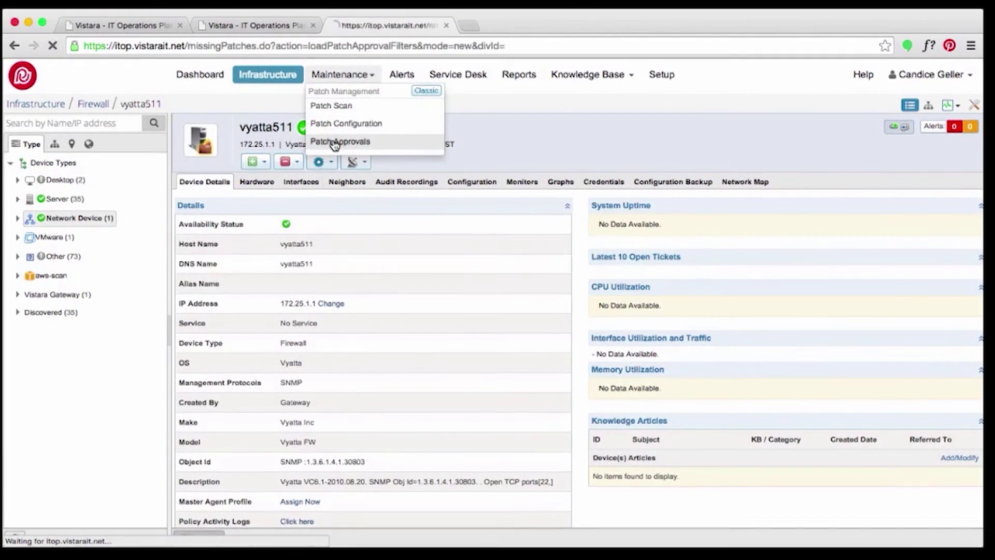
click(39, 220)
click(301, 223)
click(524, 218)
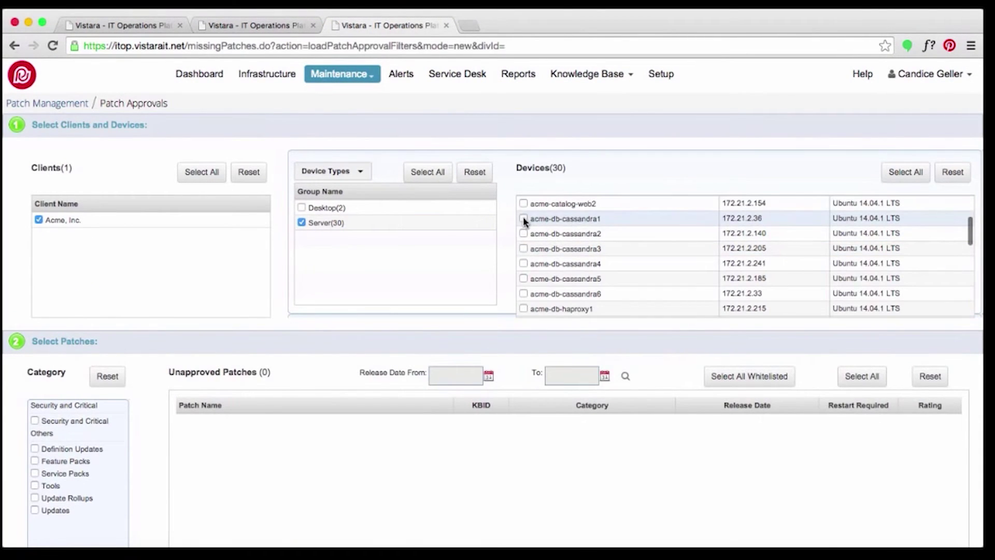
click(523, 233)
click(524, 248)
click(524, 263)
click(523, 279)
click(523, 294)
- Approve all Security and Critical patches for the selected devices, and check the schedules in Patch Configuration
scroll(82, 348, down, 2)
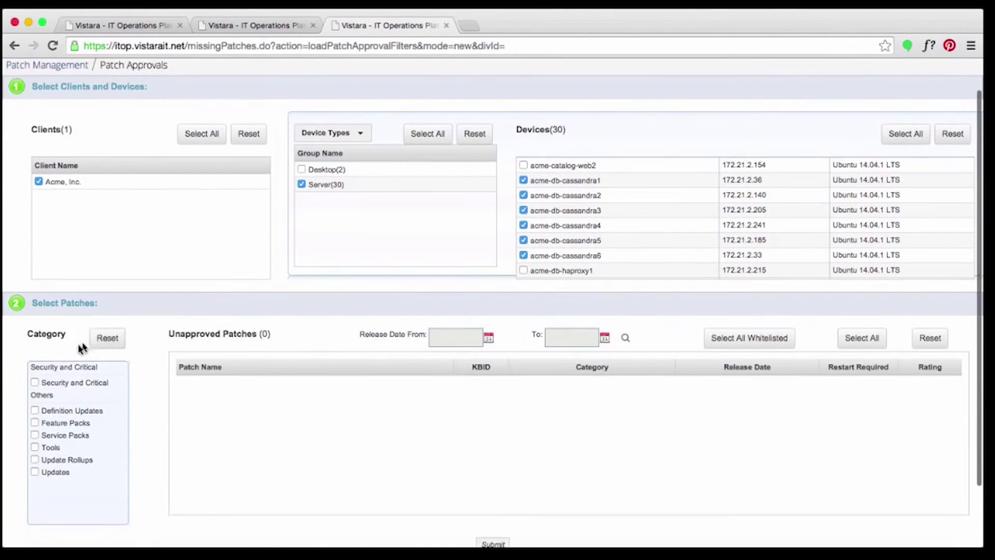
click(35, 383)
click(868, 344)
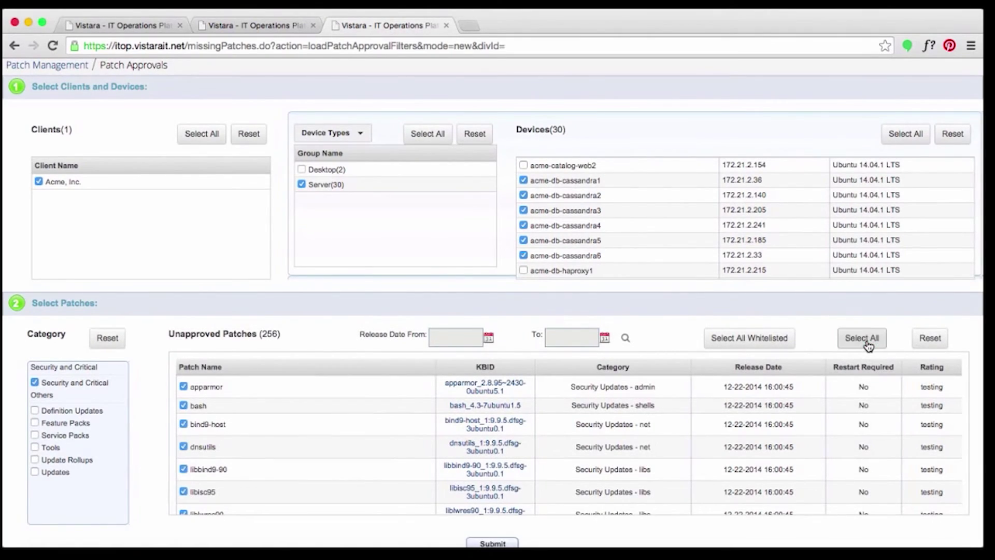
scroll(505, 469, down, 4)
click(502, 470)
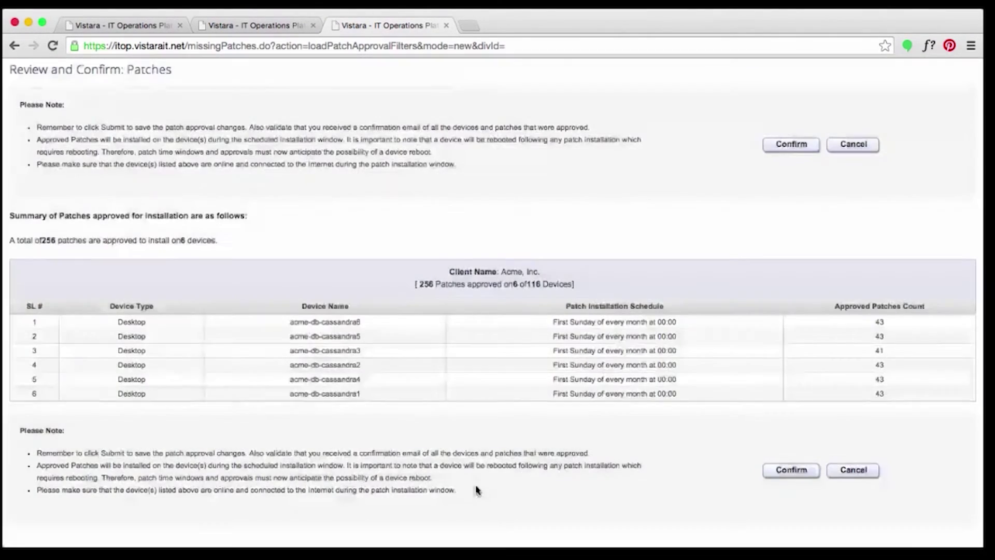
click(792, 144)
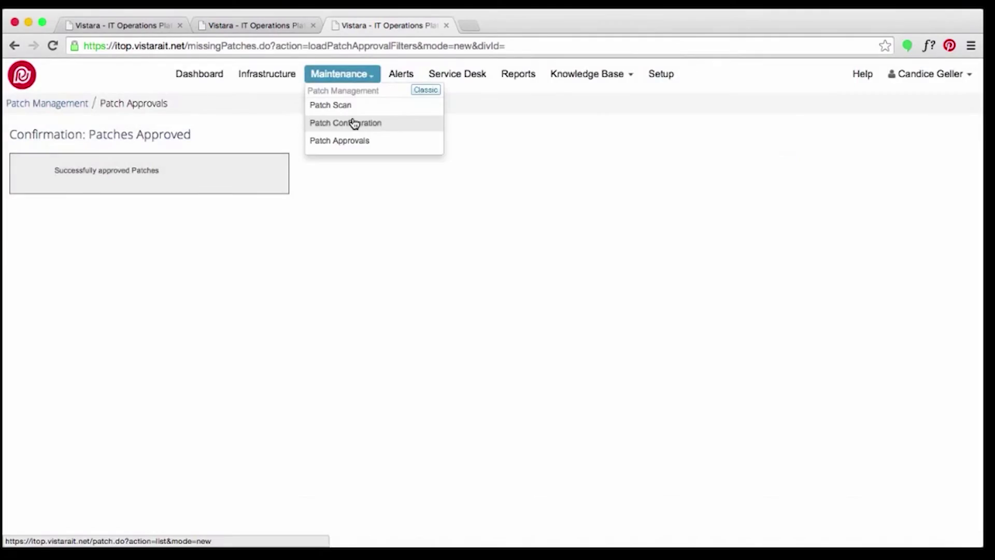
click(345, 123)
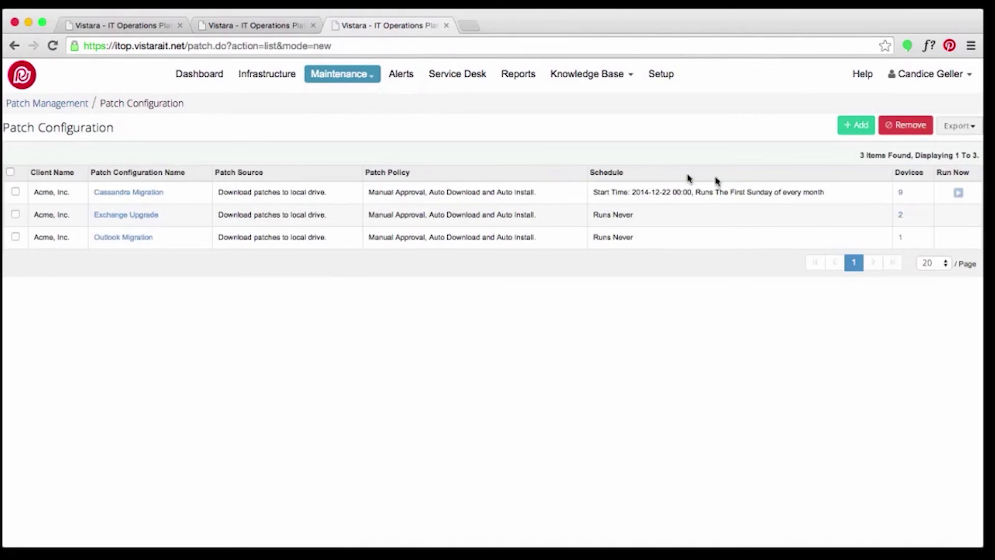
- Create the Linux SHELL script del-old-cassandra-logs.sh in Acme Automtion for Acme, Inc., removing files in /var/log/cassandra/ older than one day
click(366, 75)
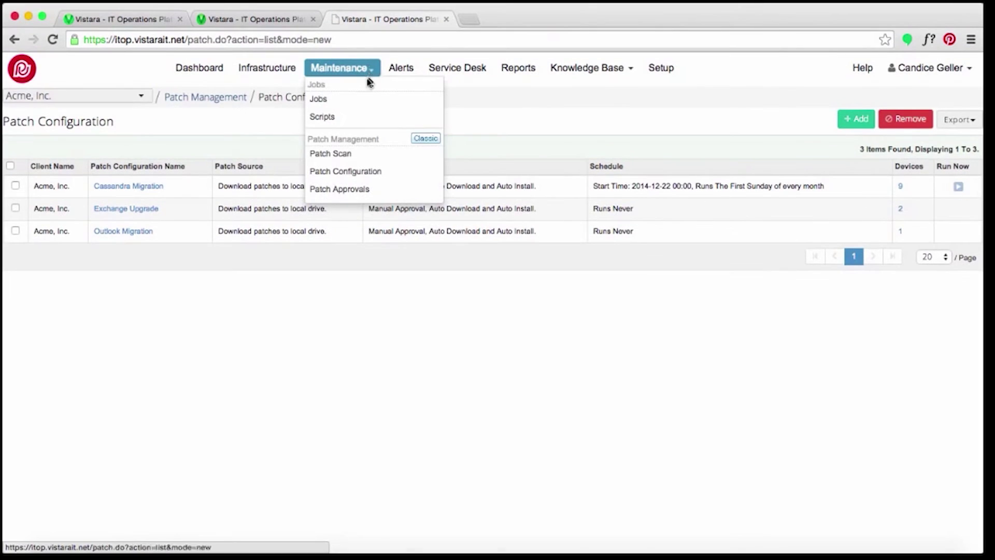
click(321, 122)
click(14, 543)
click(44, 510)
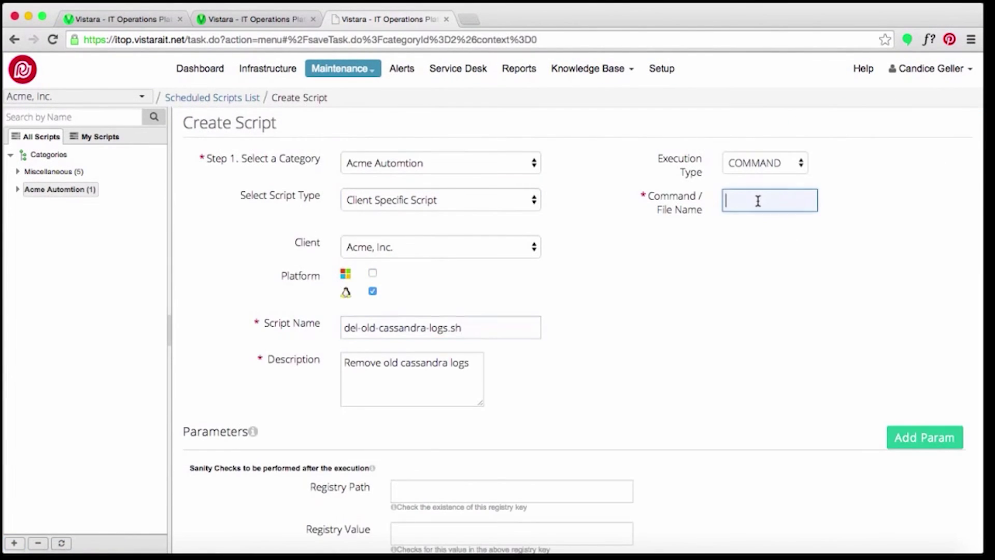
click(756, 161)
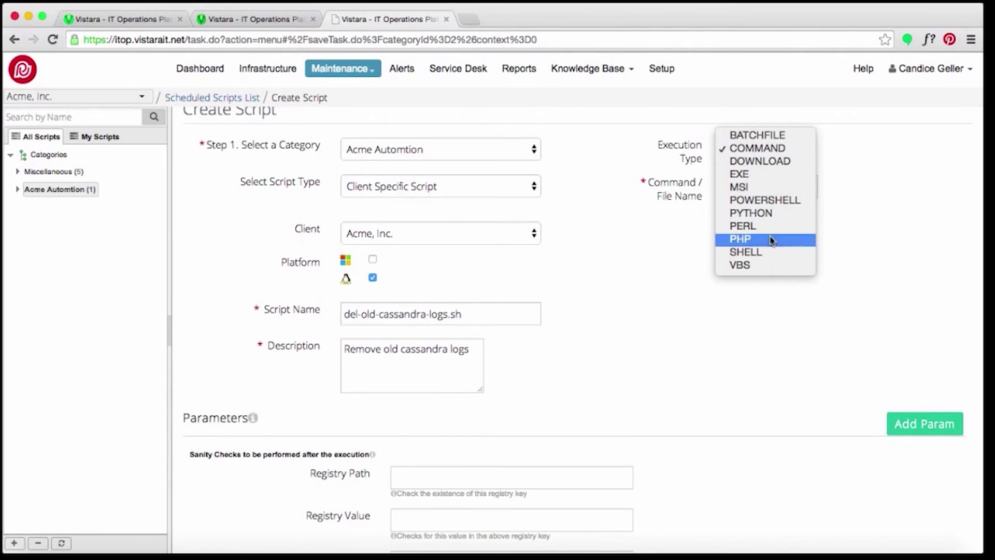
click(746, 252)
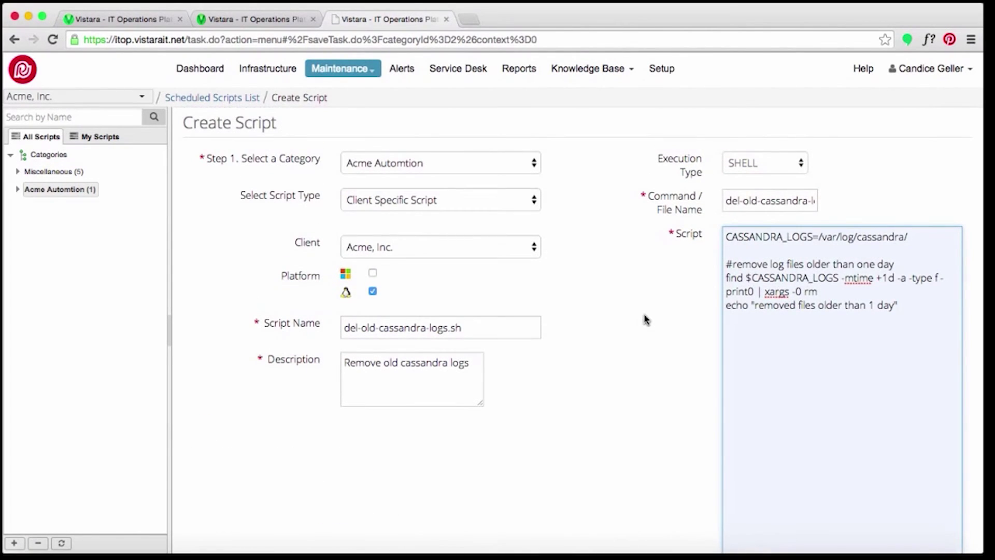
scroll(645, 319, down, 10)
click(548, 520)
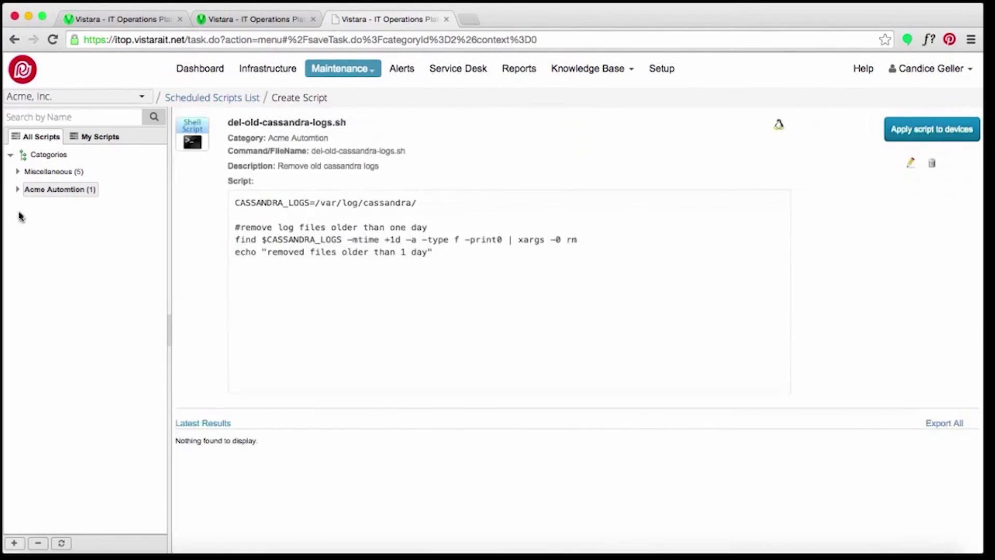
- Apply del-old-cassandra-logs.sh to the Acme, Inc. Server group devices acme-db-cassandra1 through acme-db-cassandra6
click(940, 130)
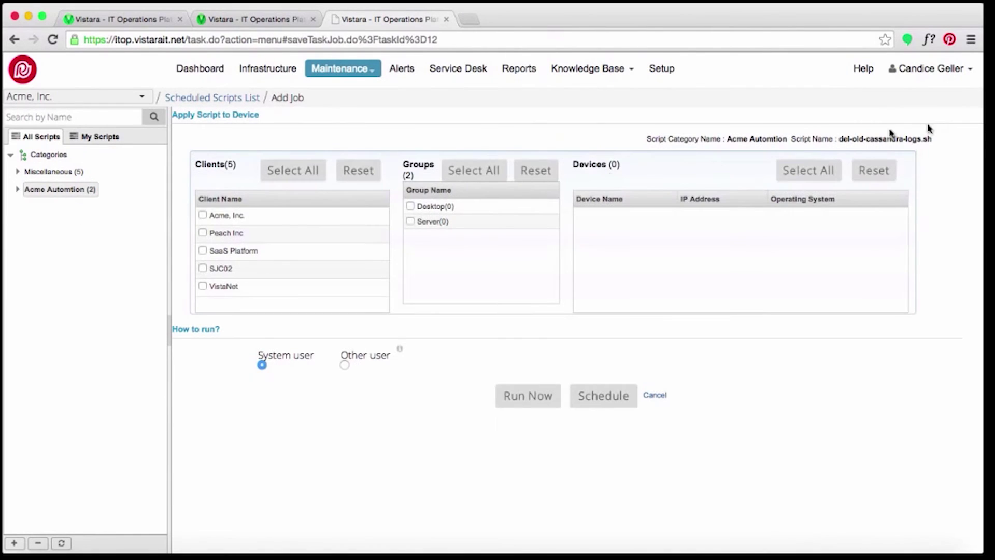
click(409, 221)
scroll(614, 244, down, 3)
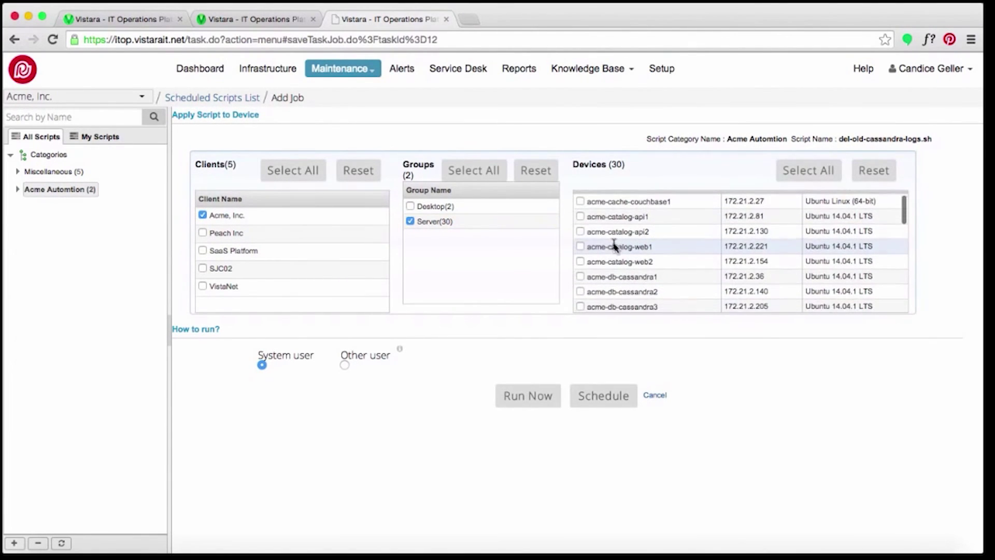
- Schedule the script job to start 2014-12-01 at 01:00 with a Daily recurrence of every 1 day, and save it
click(604, 395)
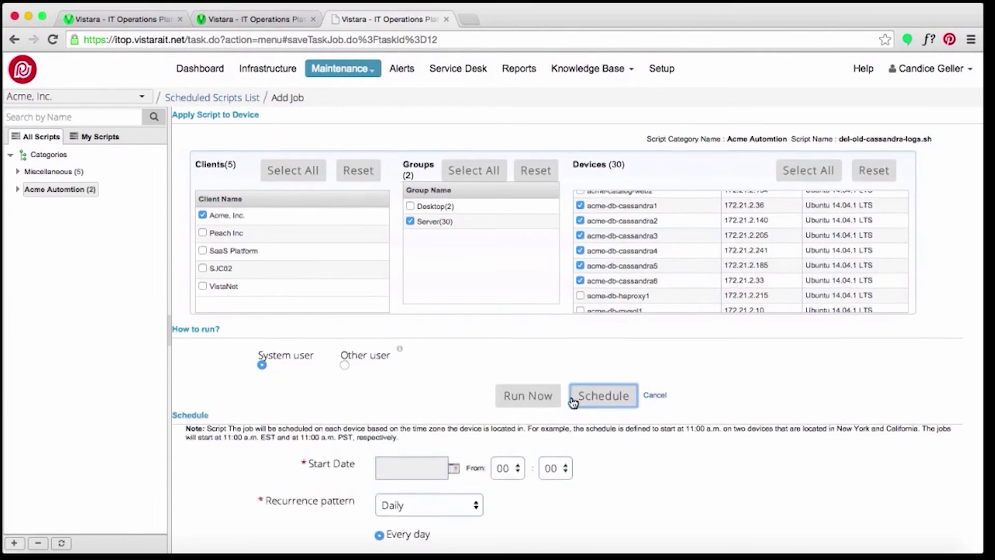
scroll(518, 374, down, 3)
click(432, 332)
click(409, 389)
click(505, 327)
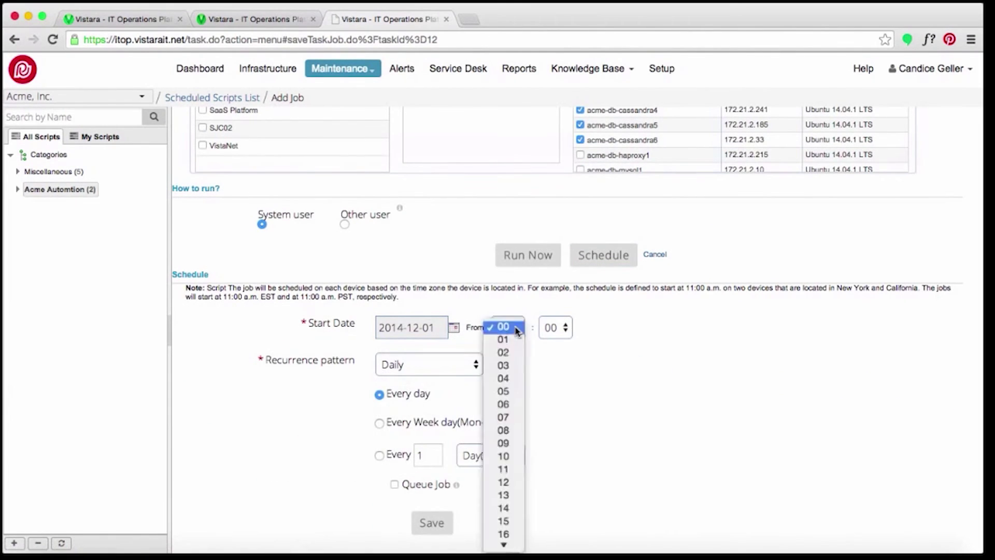
click(506, 337)
click(430, 364)
click(409, 359)
click(378, 455)
click(432, 522)
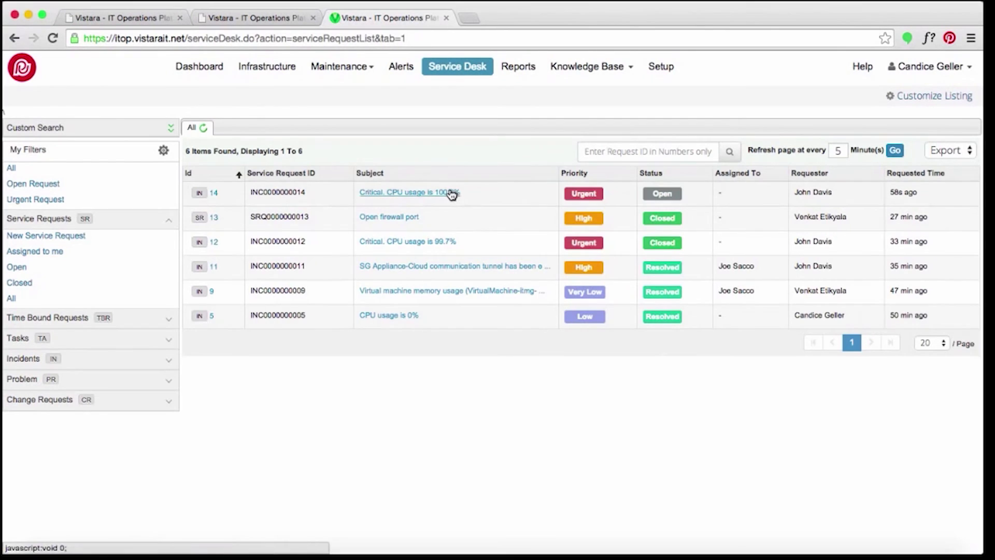
- Open the urgent Service Desk incident 14 about critical CPU usage and write the response "Resolved data contention issue"
click(452, 193)
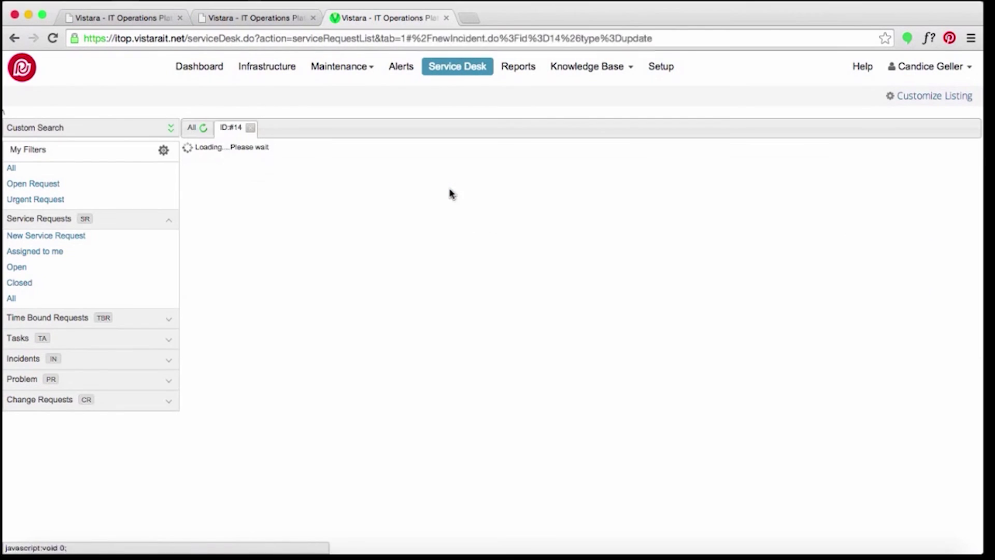
click(296, 212)
text(Resolved data contention issue)
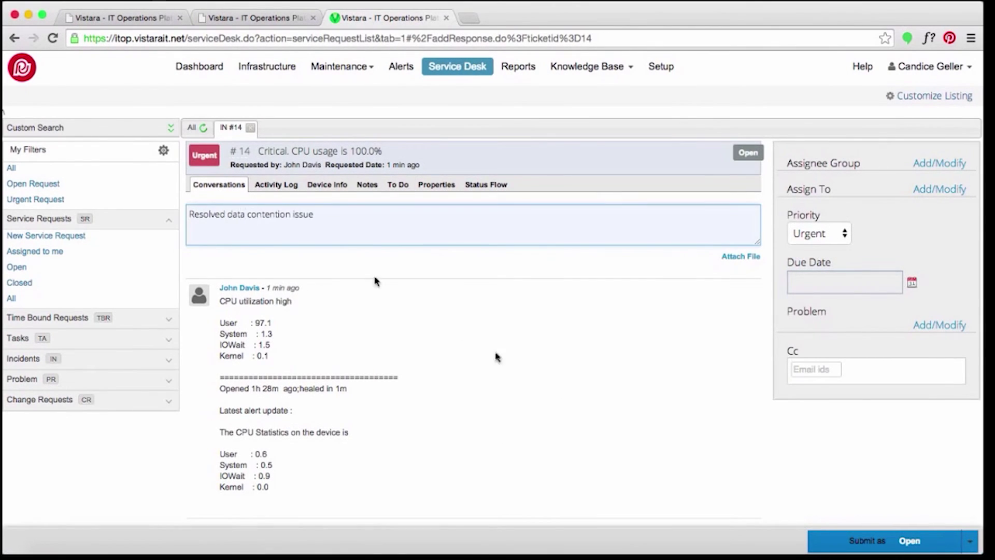
- Submit the incident as Resolved with resolution category Software and the summary "Resolved data contention issue on disk"
click(968, 541)
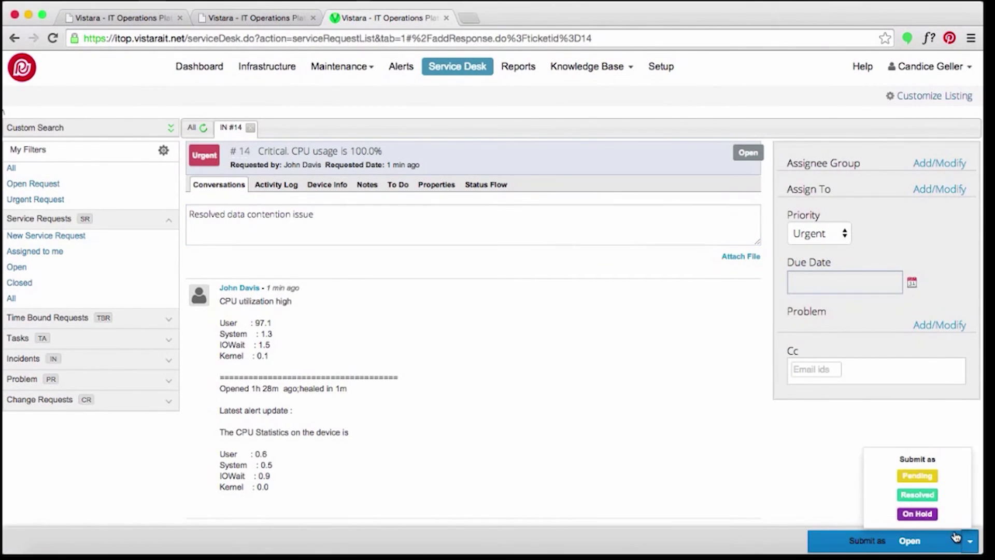
click(917, 494)
key(s)
key(Tab)
text(Res)
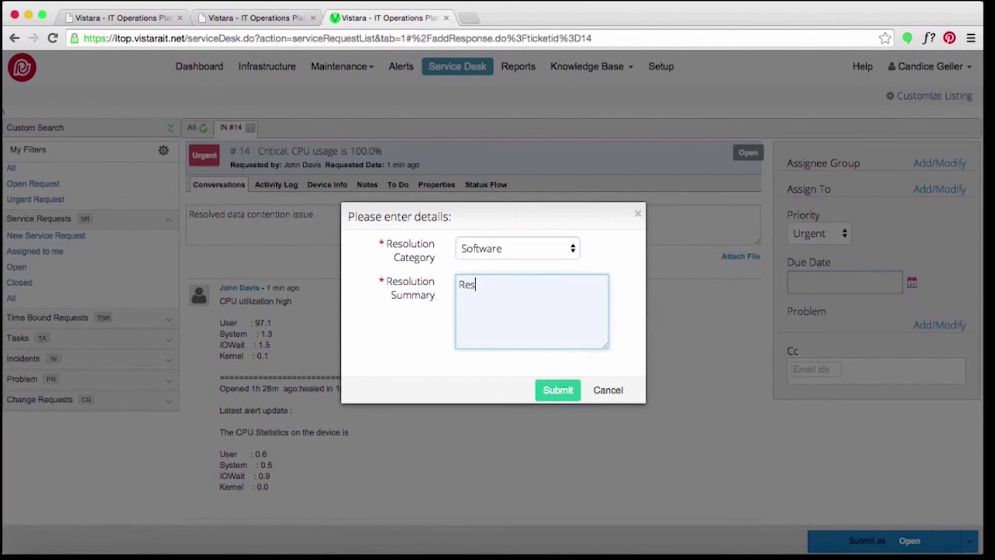
text(olved data contention issue on disk)
click(552, 392)
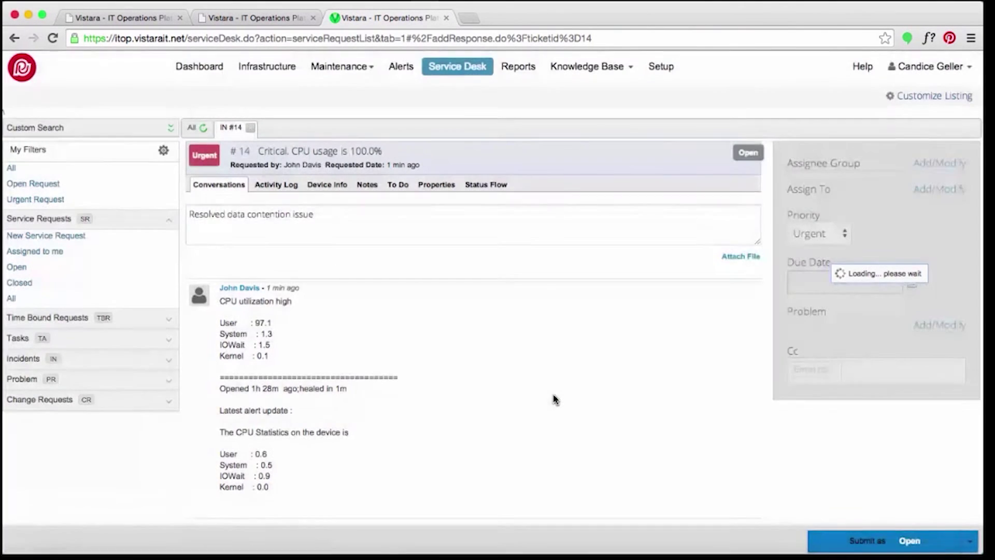
- In Reports, open New Customer Executive Report under Service Reports (per Client) and open its Incident Report schedule
click(518, 66)
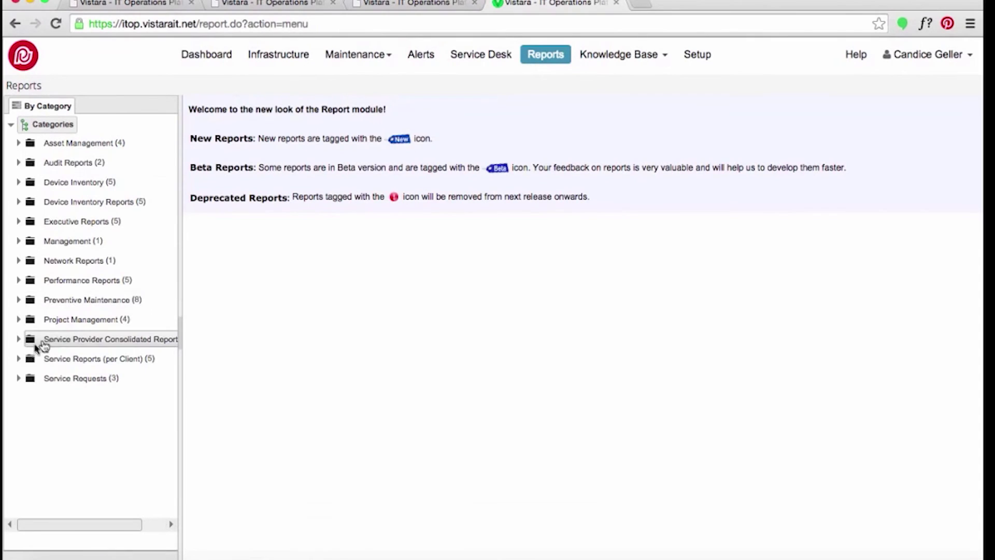
click(18, 359)
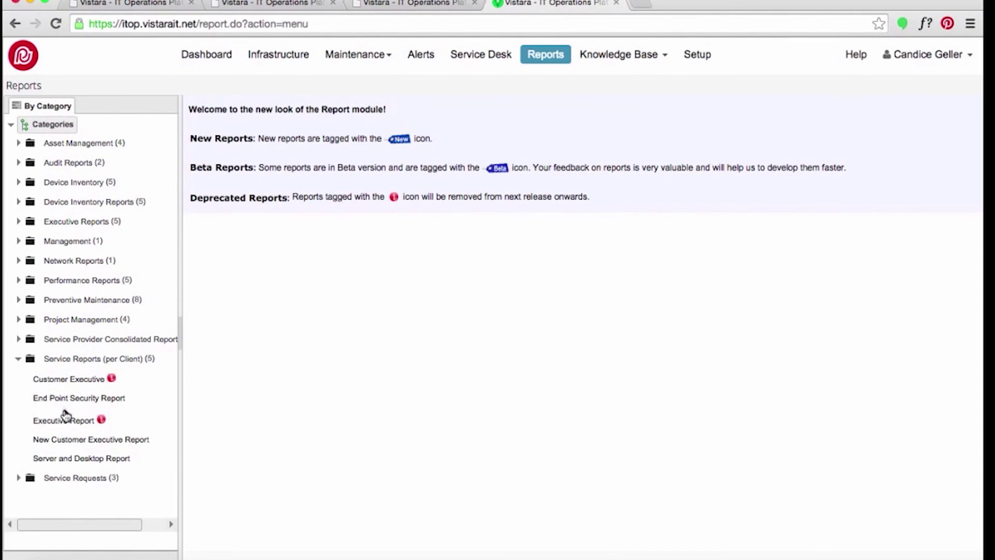
click(58, 446)
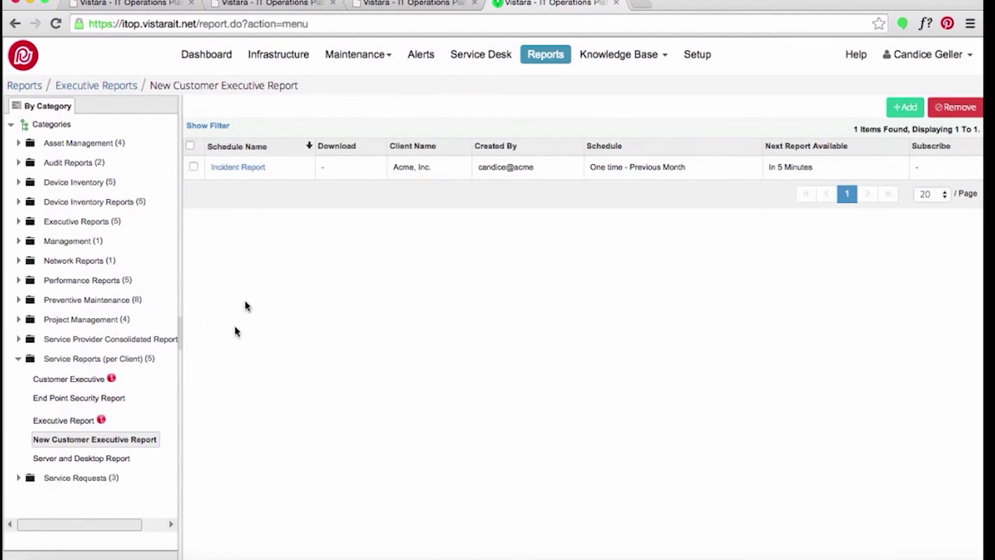
click(249, 172)
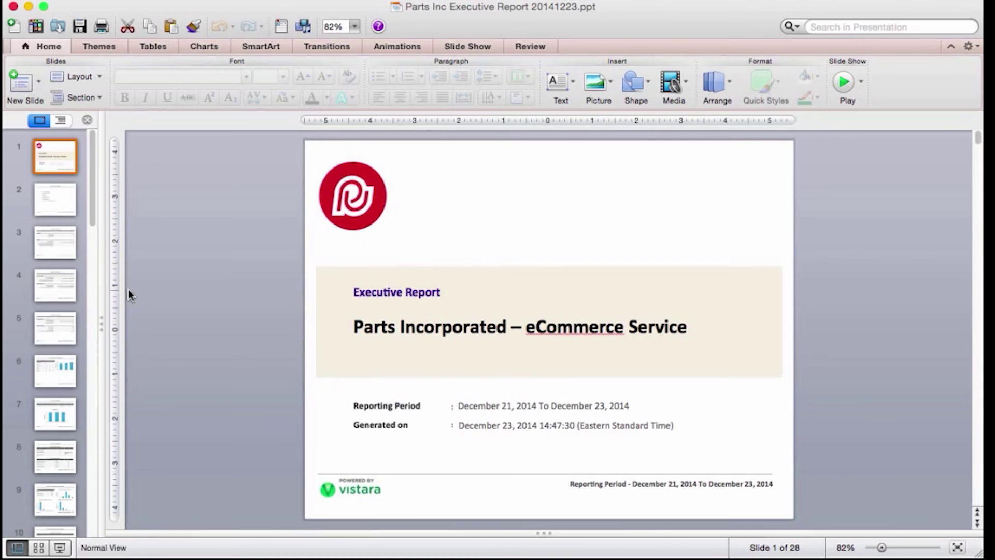
- In PowerPoint, review slides 2, 3 and 6 of the Parts Inc executive report, including the managed device inventory
click(57, 203)
click(52, 239)
click(58, 376)
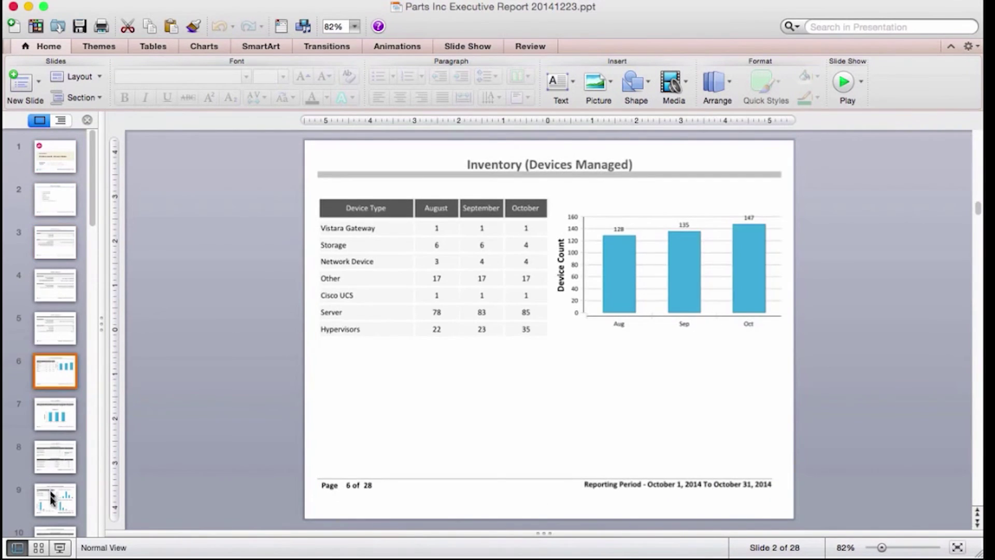